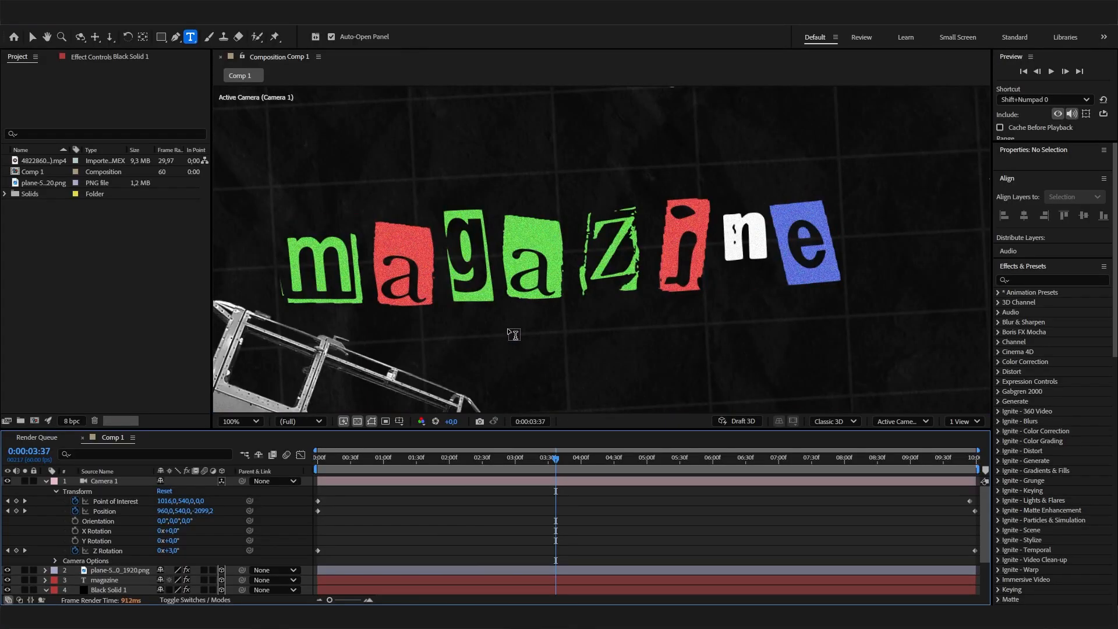
# - Scrub through the finished Comp 1 to examine how its magazine text changes colour over time
pyautogui.scroll(-2, 512, 332)
pyautogui.click(548, 461)
pyautogui.moveTo(542, 462); pyautogui.dragTo(399, 488)
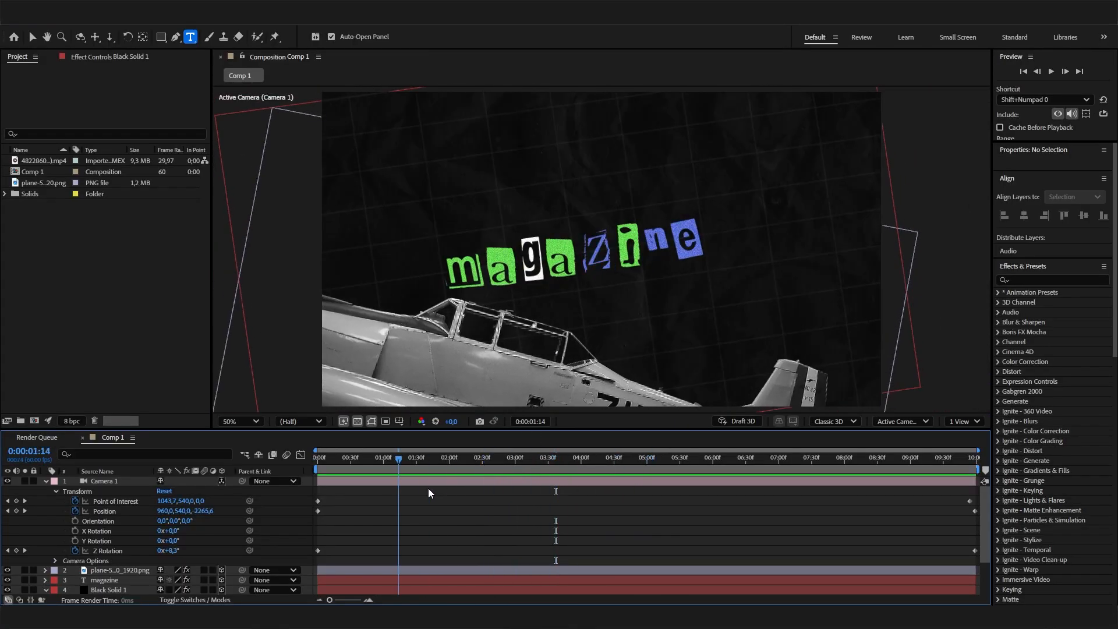
pyautogui.hotkey('shift', 'pagedown')
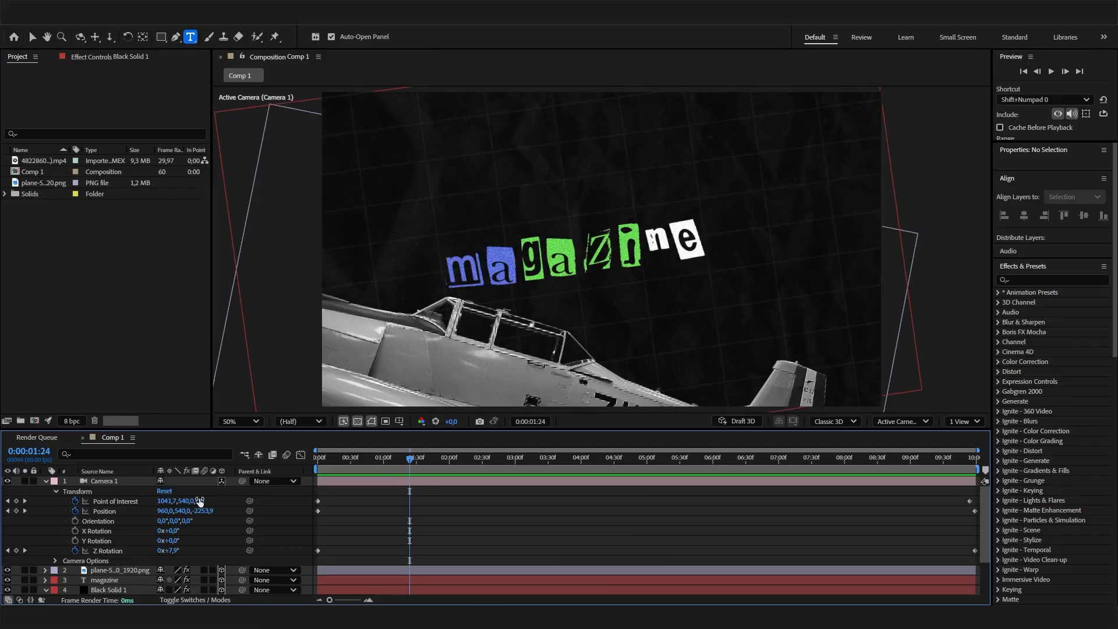
# - Create a new 1920 x 1080, 60 fps composition lasting 10 seconds and turn off its transparency grid
pyautogui.rightClick(107, 305)
pyautogui.click(131, 309)
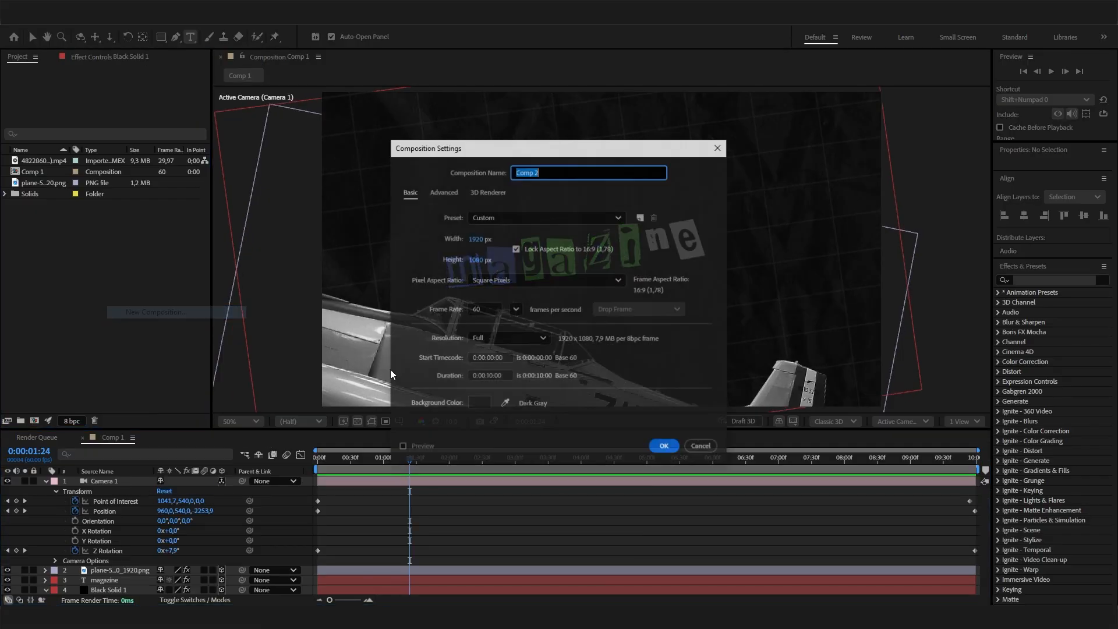
pyautogui.click(665, 446)
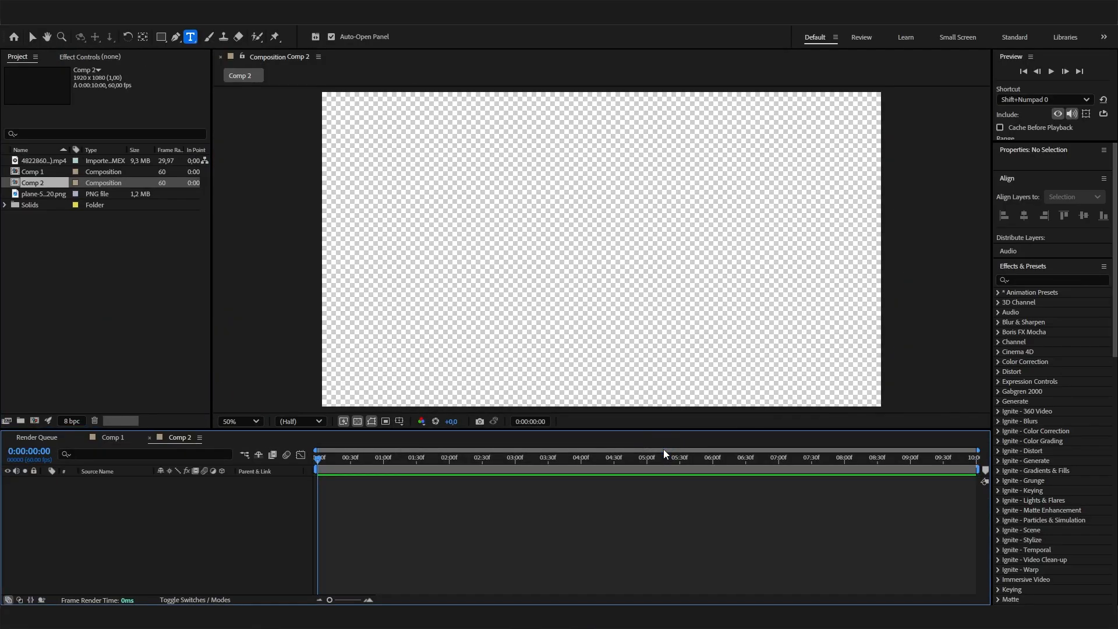
pyautogui.click(371, 421)
# - Add a text layer reading "magazine" to the new composition
pyautogui.rightClick(235, 359)
pyautogui.moveTo(303, 365)
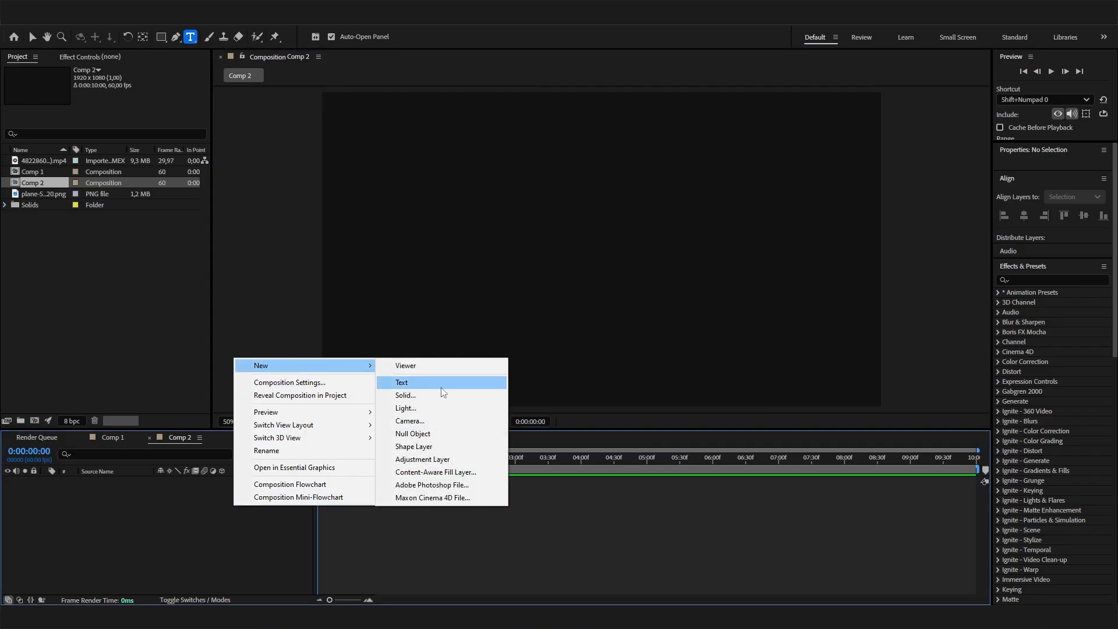
pyautogui.click(441, 387)
pyautogui.write('mag')
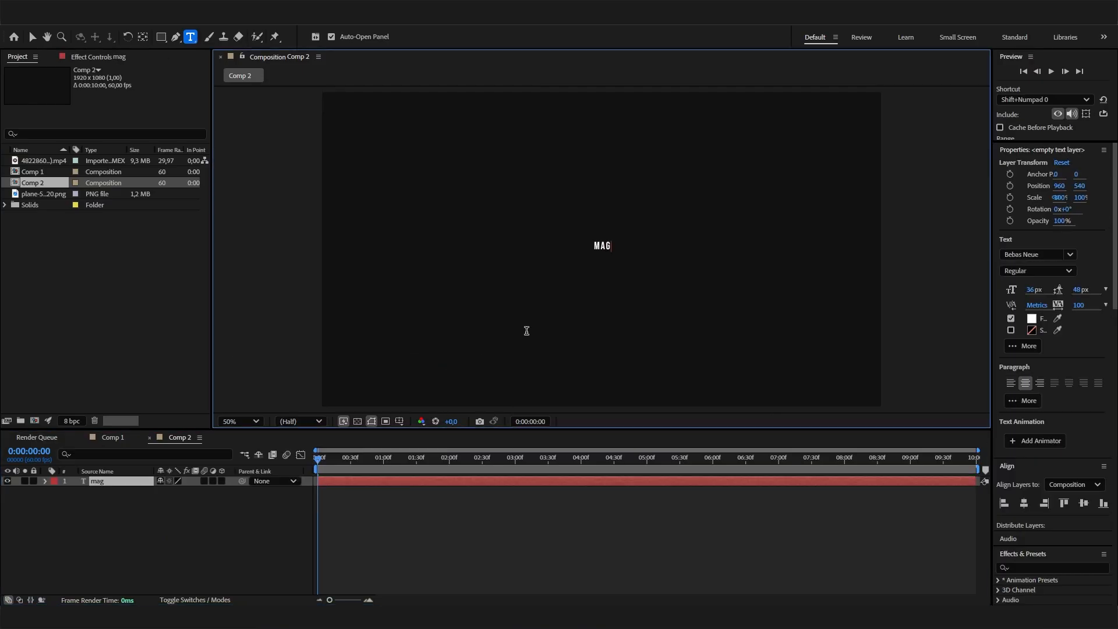
pyautogui.write('azine')
pyautogui.click(114, 501)
# - Scale the magazine text layer to 692% and center it horizontally and vertically in the composition
pyautogui.click(129, 483)
pyautogui.press('s')
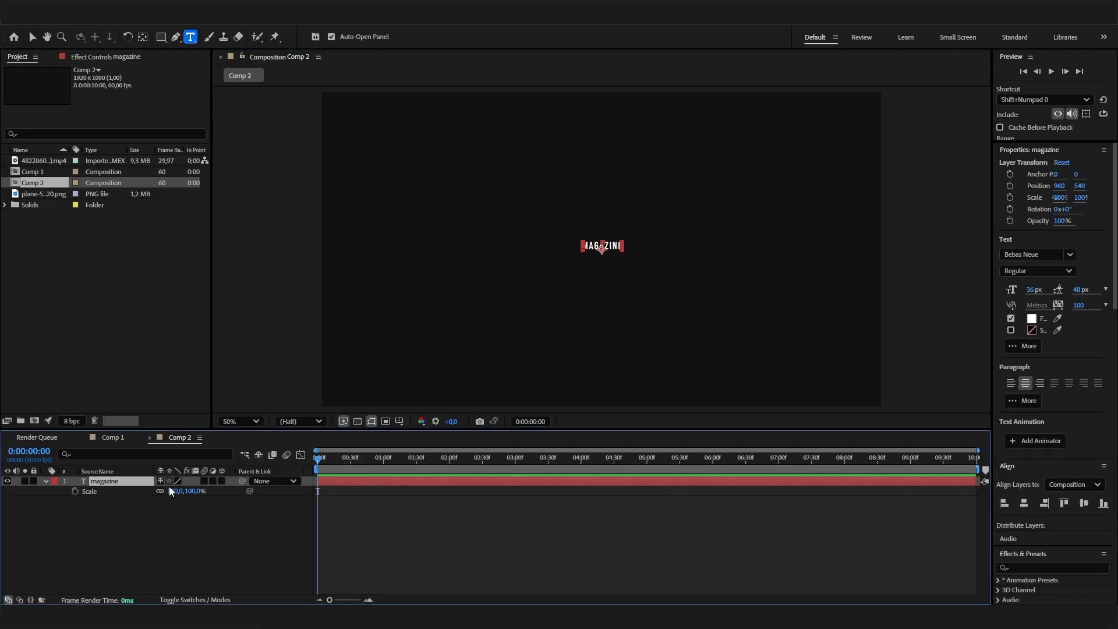
pyautogui.moveTo(172, 491); pyautogui.dragTo(569, 499)
pyautogui.click(1024, 503)
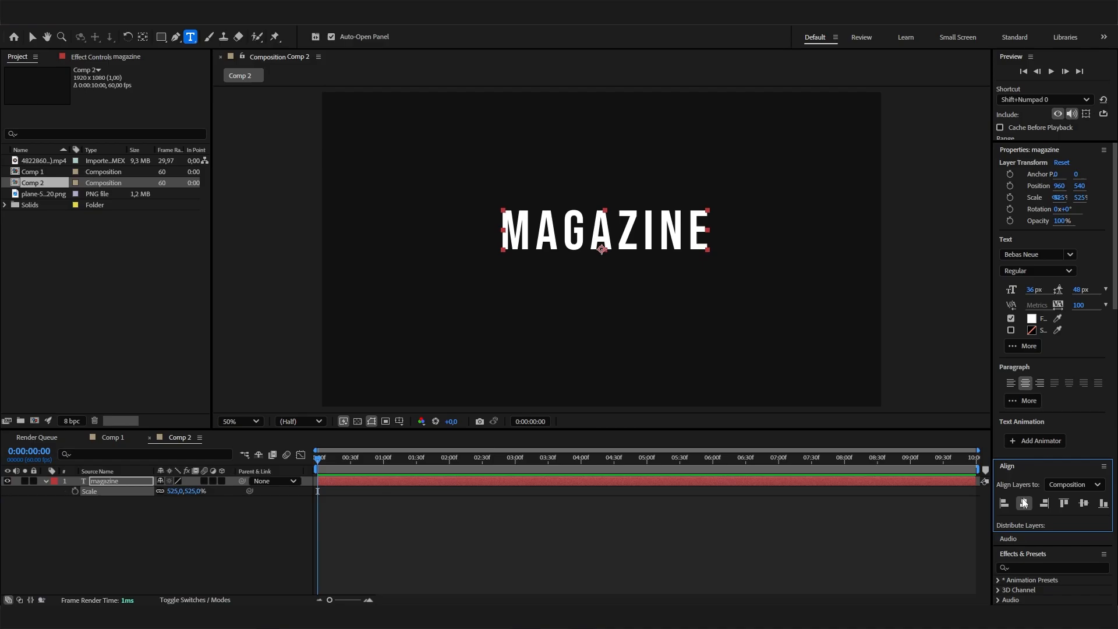
pyautogui.click(1084, 503)
pyautogui.click(201, 491)
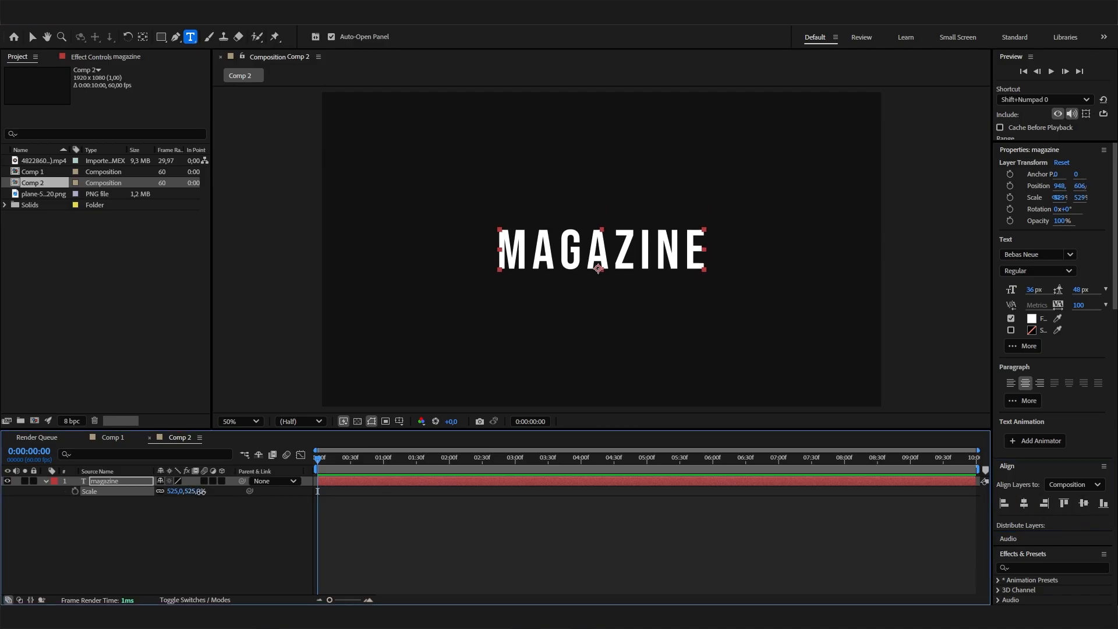
pyautogui.moveTo(201, 491); pyautogui.dragTo(299, 490)
pyautogui.click(1024, 503)
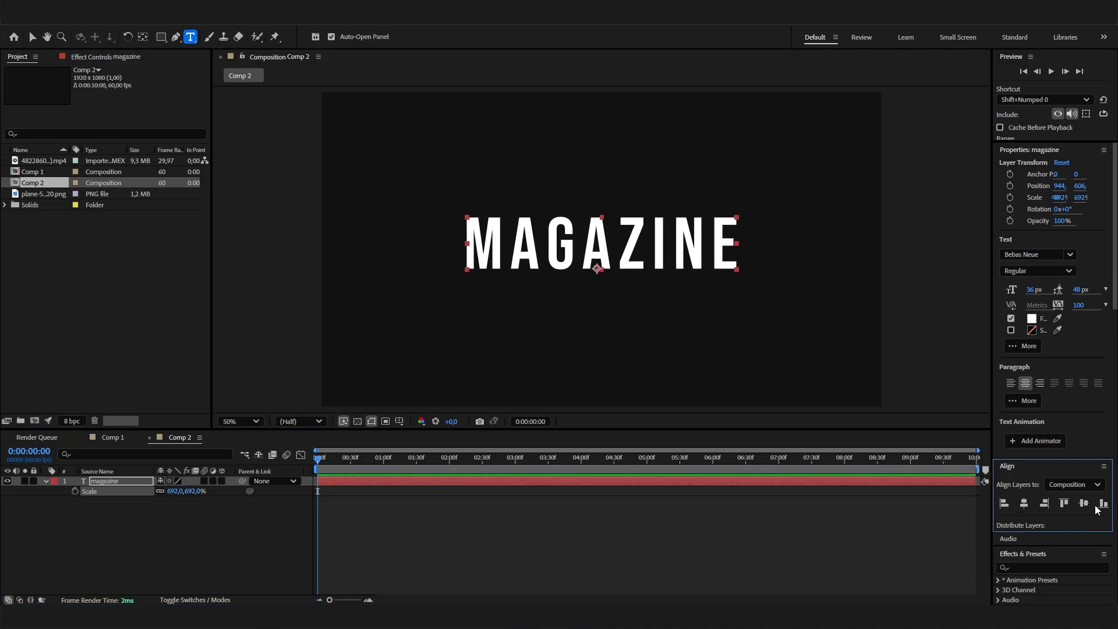
# - Examine the magazine text and its font in Comp 1 and compare it with the text in Comp 2
pyautogui.click(113, 437)
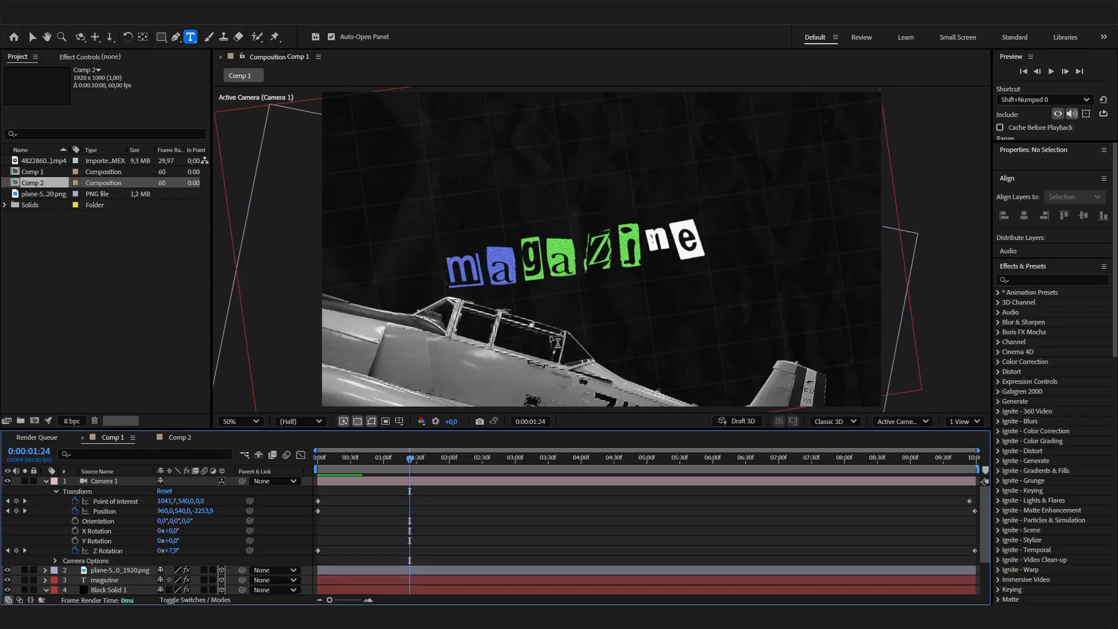
pyautogui.click(540, 457)
pyautogui.scroll(2, 507, 317)
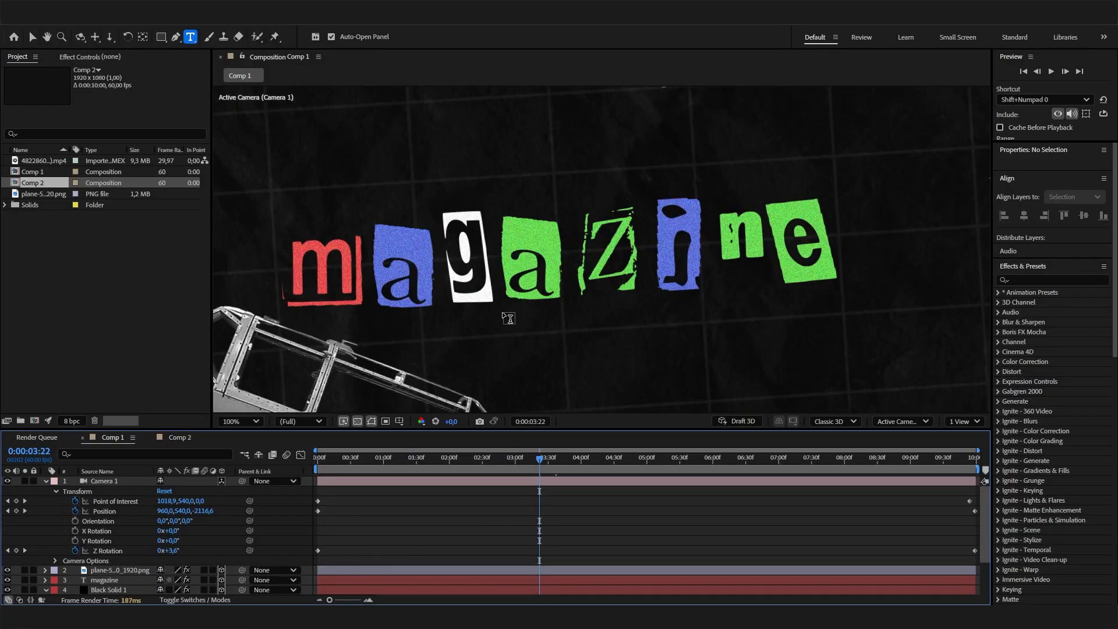
pyautogui.doubleClick(505, 263)
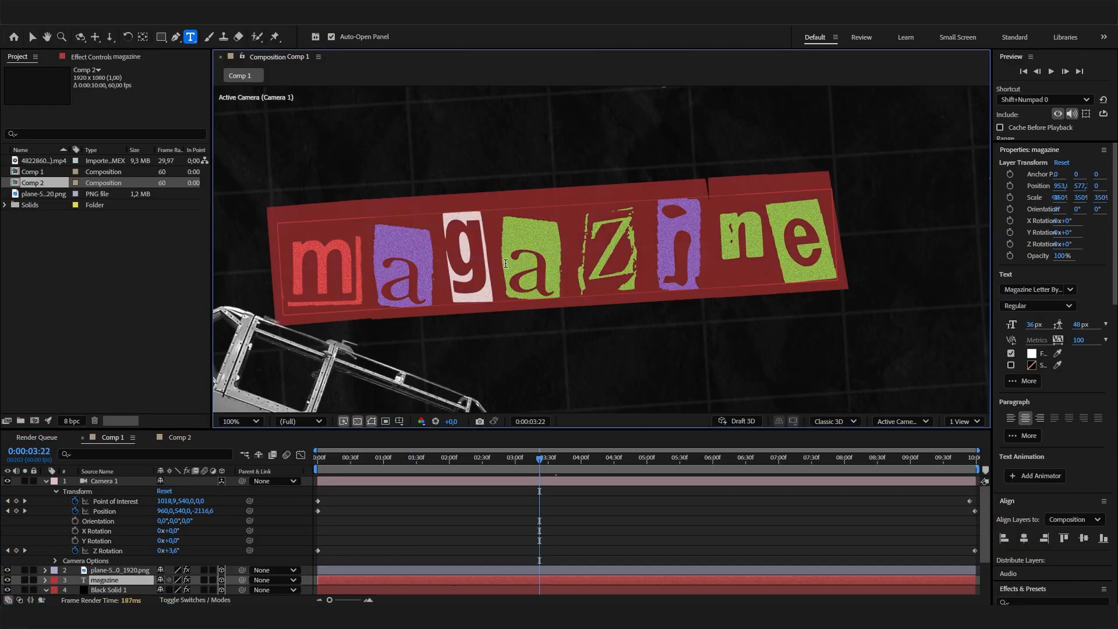
pyautogui.click(177, 437)
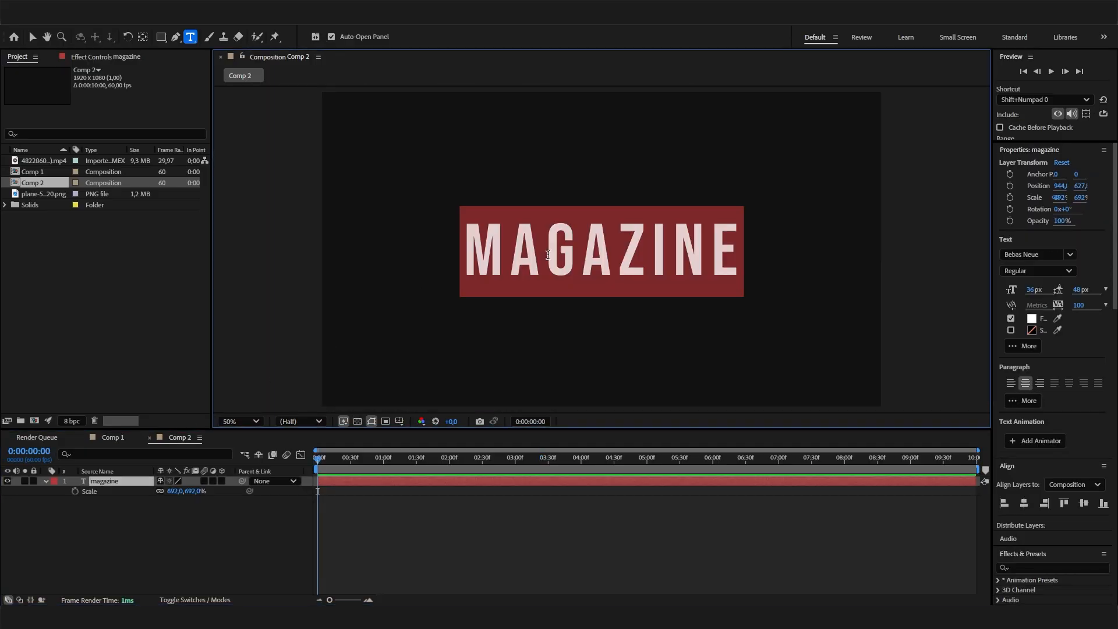
pyautogui.click(105, 437)
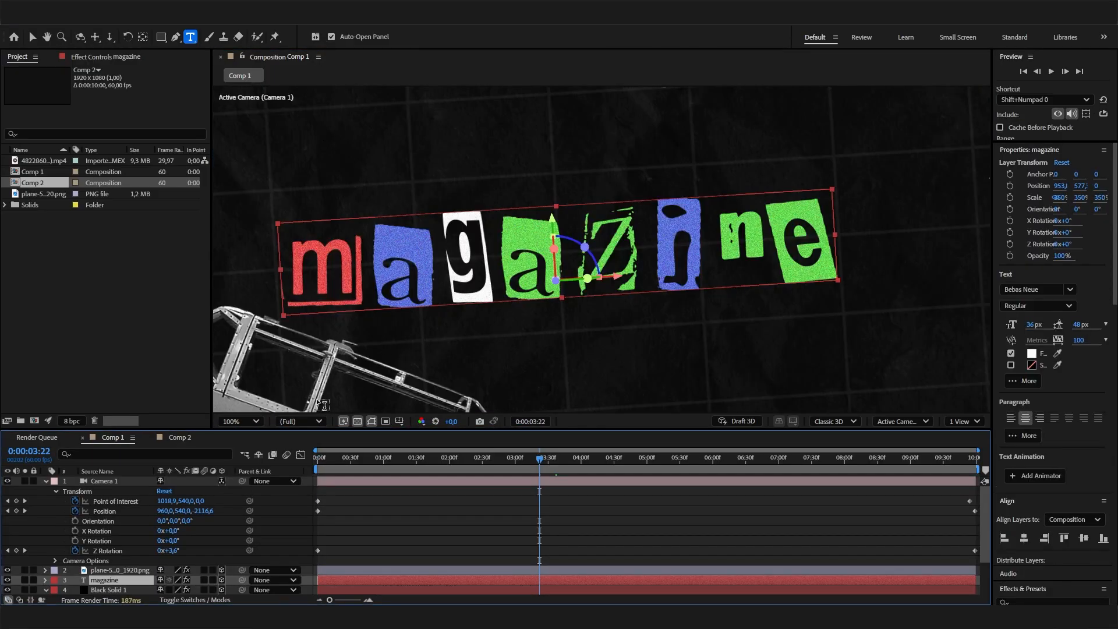
# - Change the font of the magazine text in Comp 2 to Magazine Letter By Bmtlbml
pyautogui.click(187, 438)
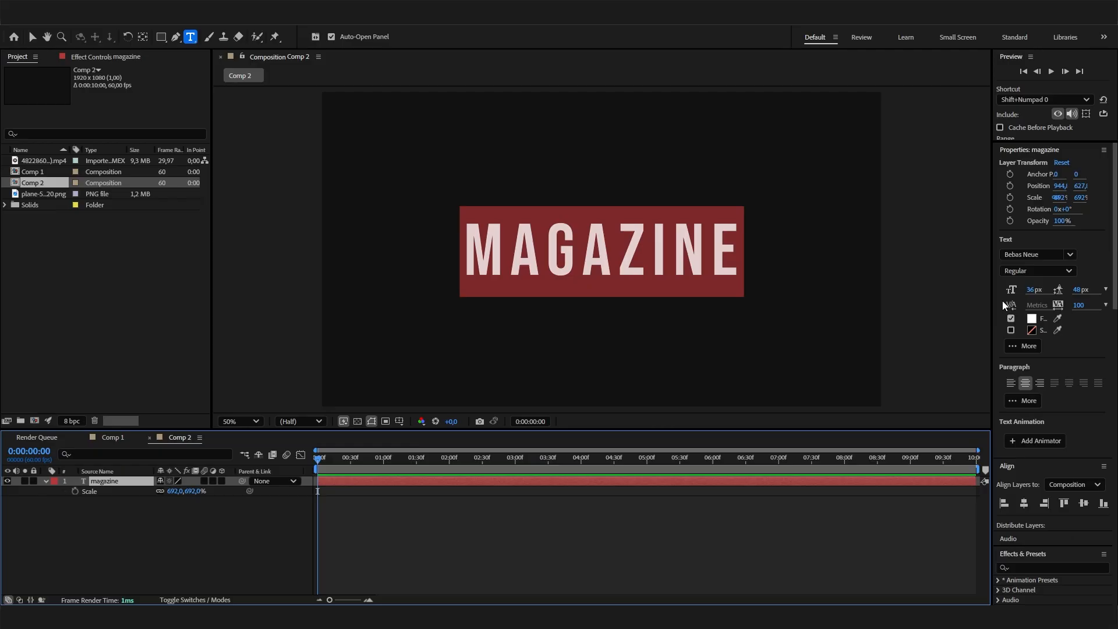
pyautogui.click(1043, 254)
pyautogui.write('maga')
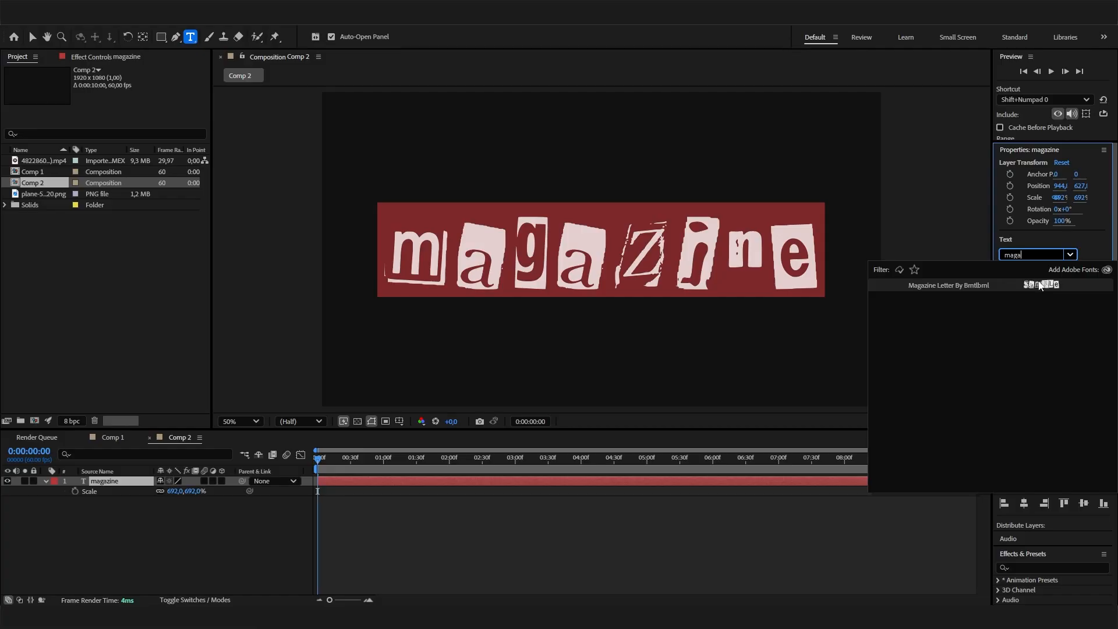
pyautogui.click(924, 284)
pyautogui.click(260, 520)
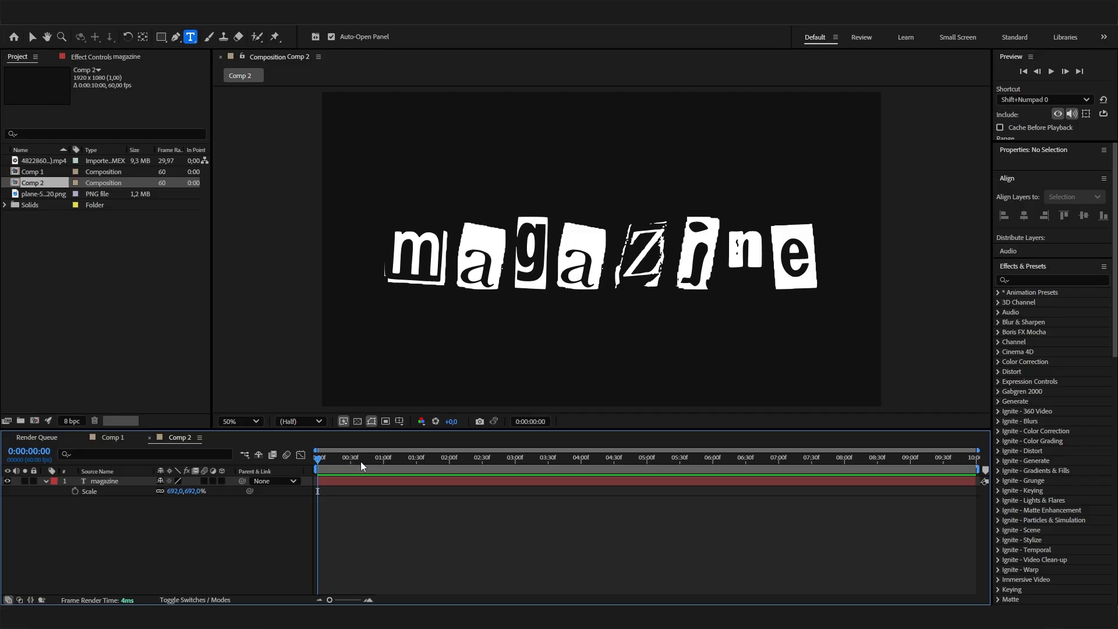
# - Scrub and play back Comp 1 to examine the changing letter colours of its magazine text
pyautogui.moveTo(361, 462); pyautogui.dragTo(129, 483)
pyautogui.click(128, 482)
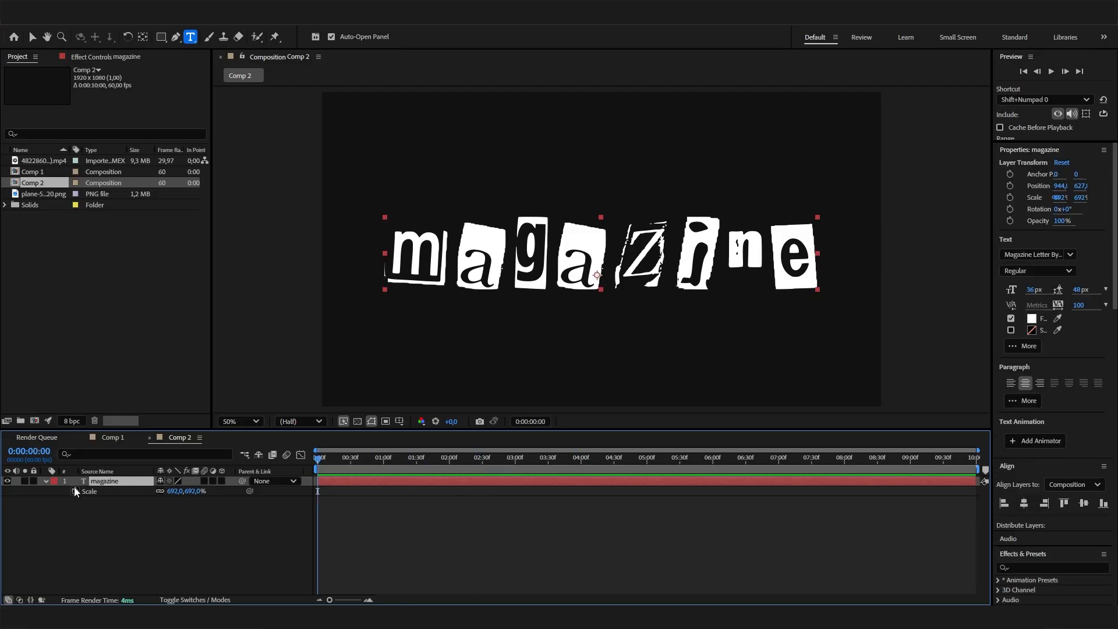
pyautogui.click(112, 437)
pyautogui.moveTo(423, 460); pyautogui.dragTo(704, 460)
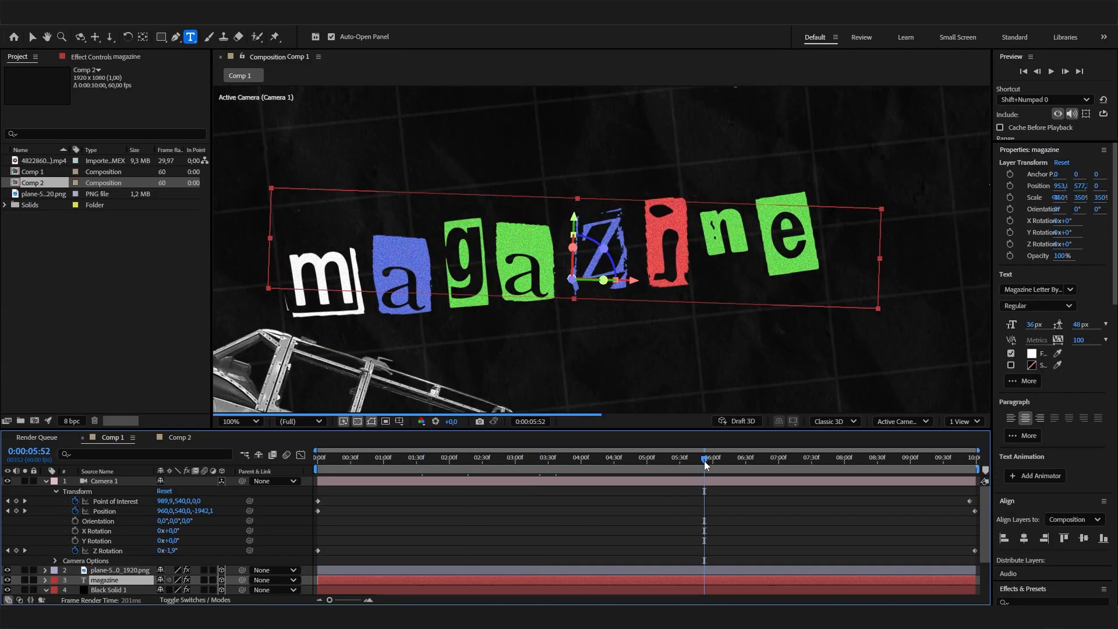
pyautogui.click(497, 457)
pyautogui.press(',')
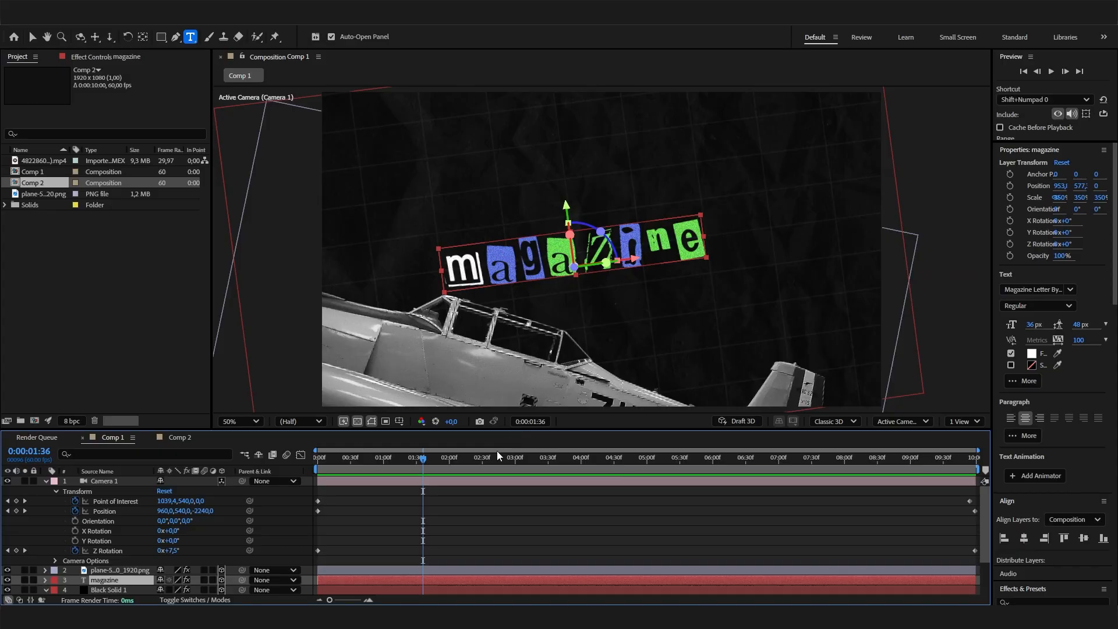
pyautogui.press('space')
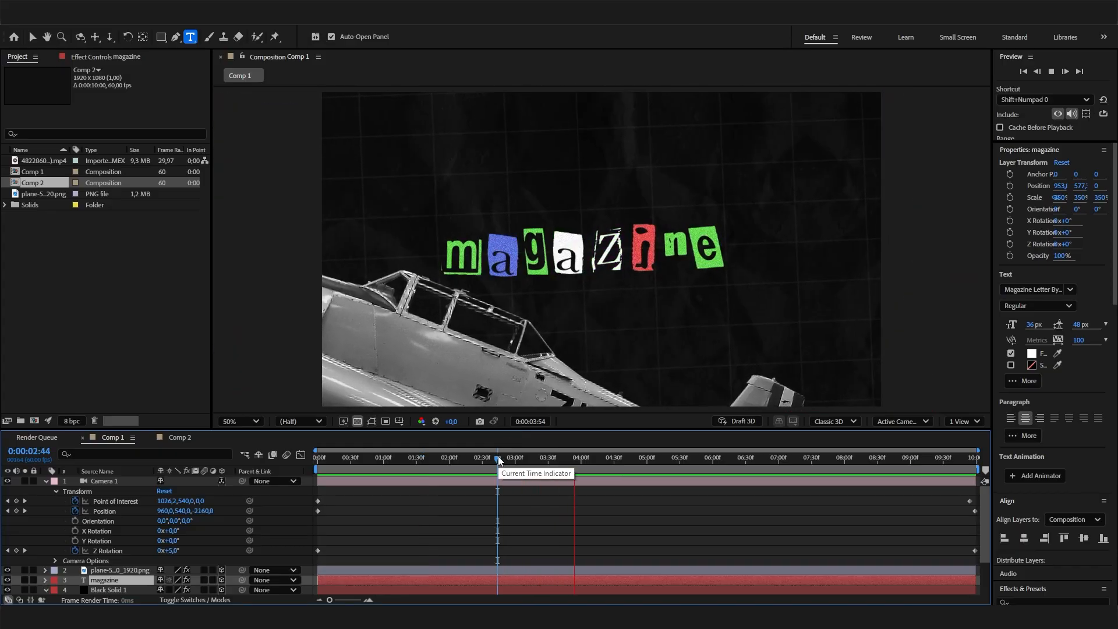
# - Add an RGB Fill Color animator to the magazine text layer in Comp 2
pyautogui.click(179, 438)
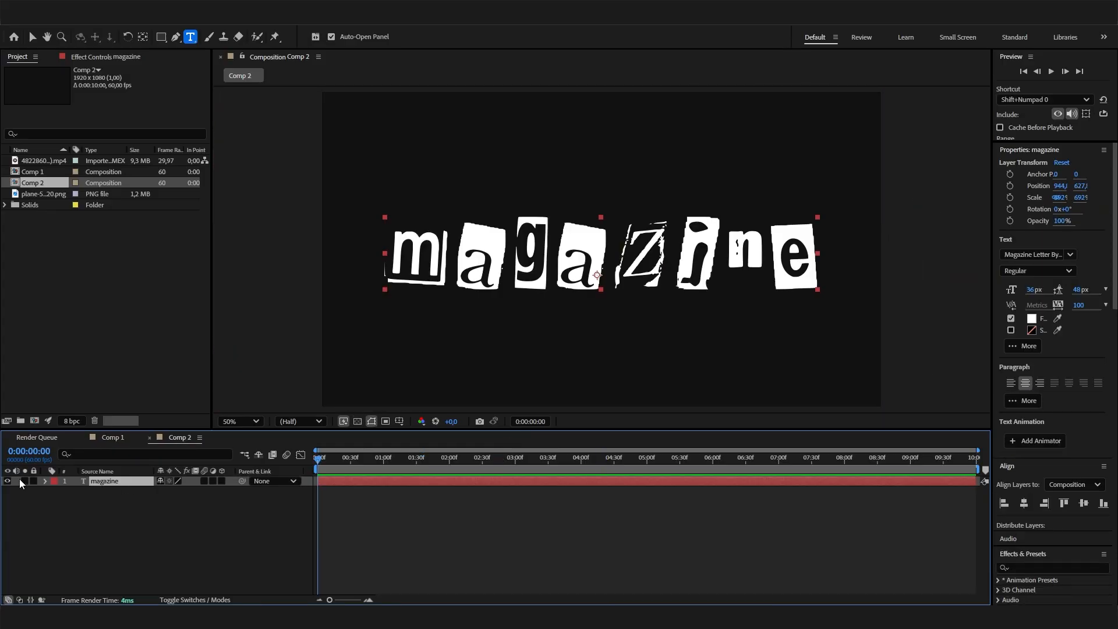
pyautogui.click(47, 481)
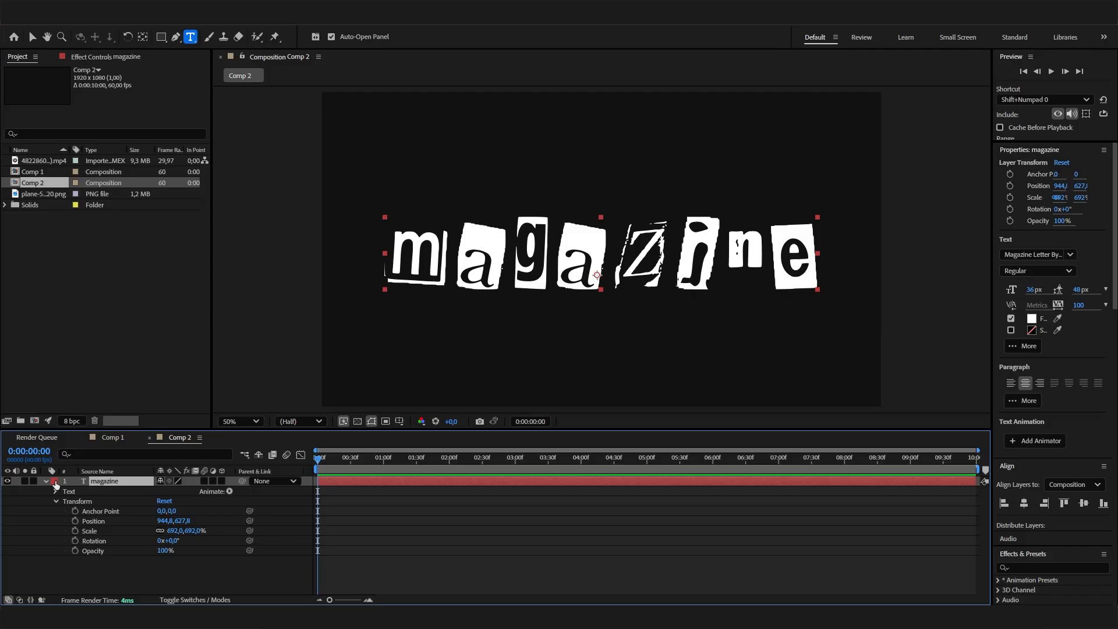
pyautogui.click(230, 492)
pyautogui.moveTo(296, 367)
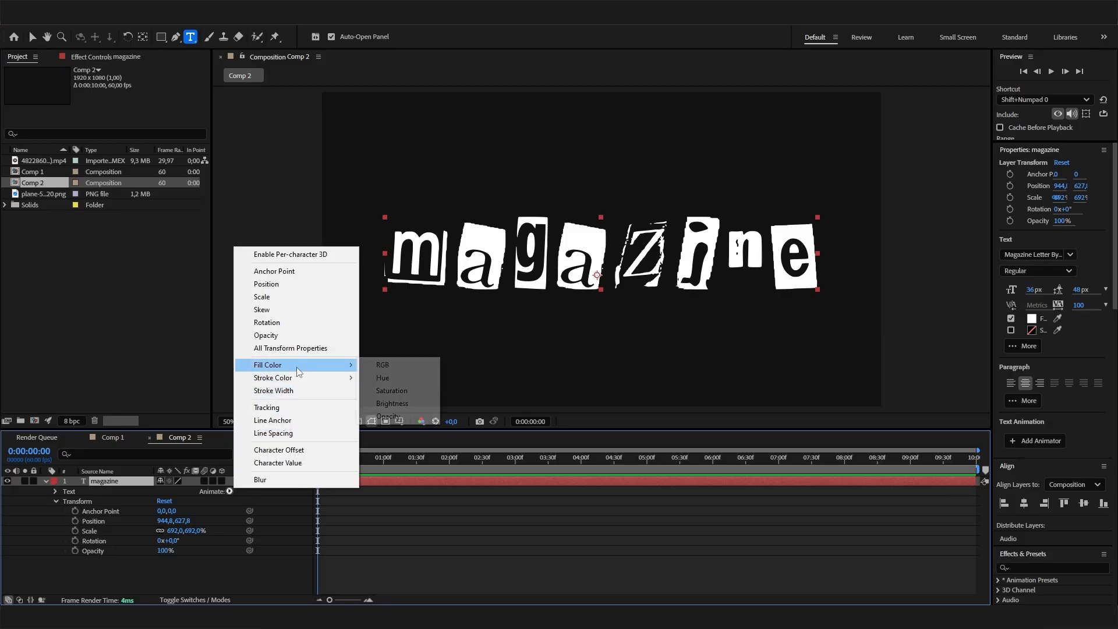
pyautogui.click(396, 365)
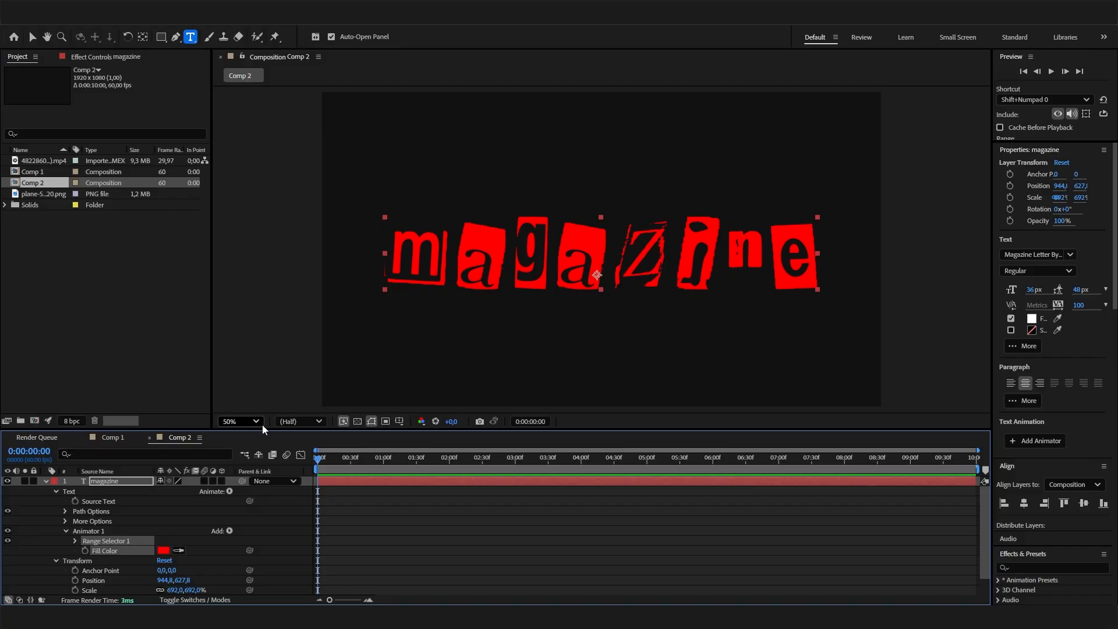
# - Set the text animator's fill color to the softer red EA4141
pyautogui.click(166, 550)
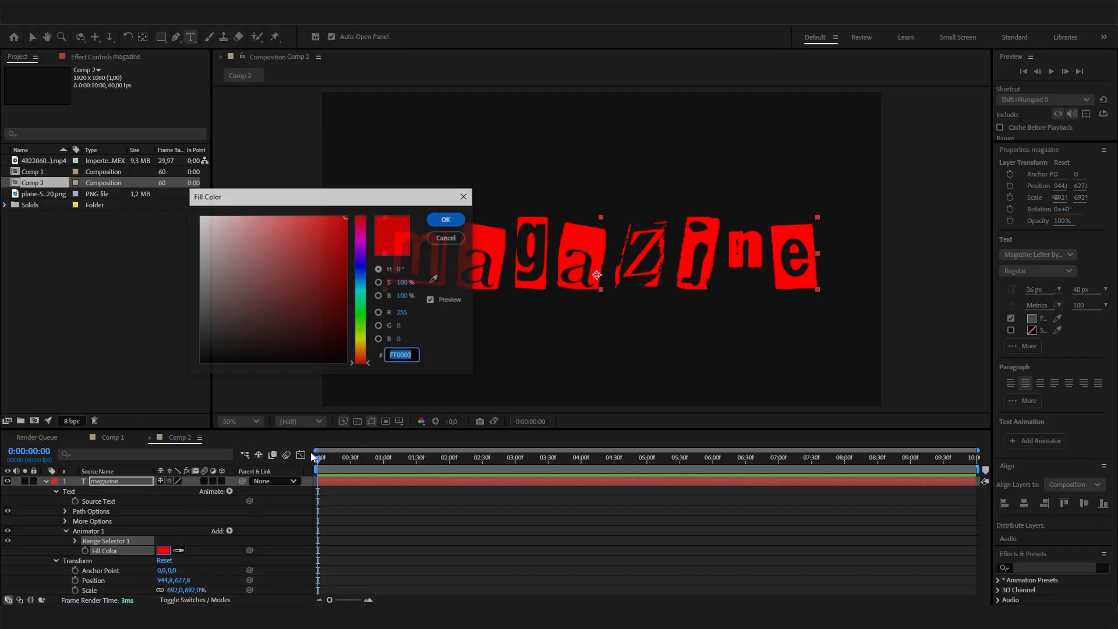
pyautogui.click(305, 231)
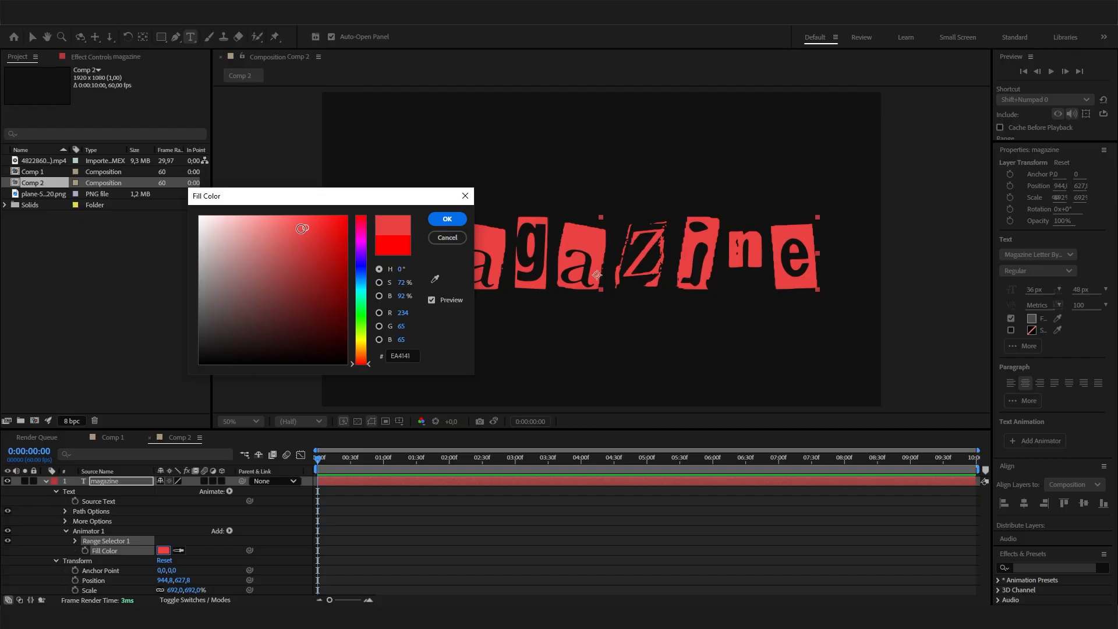
pyautogui.click(448, 220)
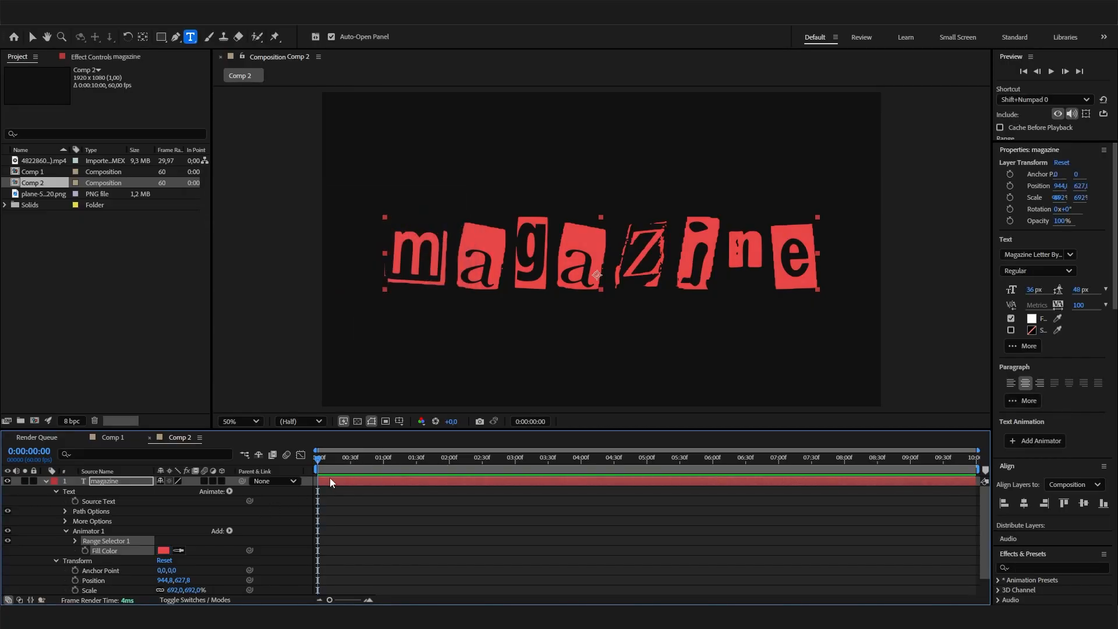
# - Set the End value of the text animator's Range Selector 1 to 50%
pyautogui.scroll(-1, 178, 532)
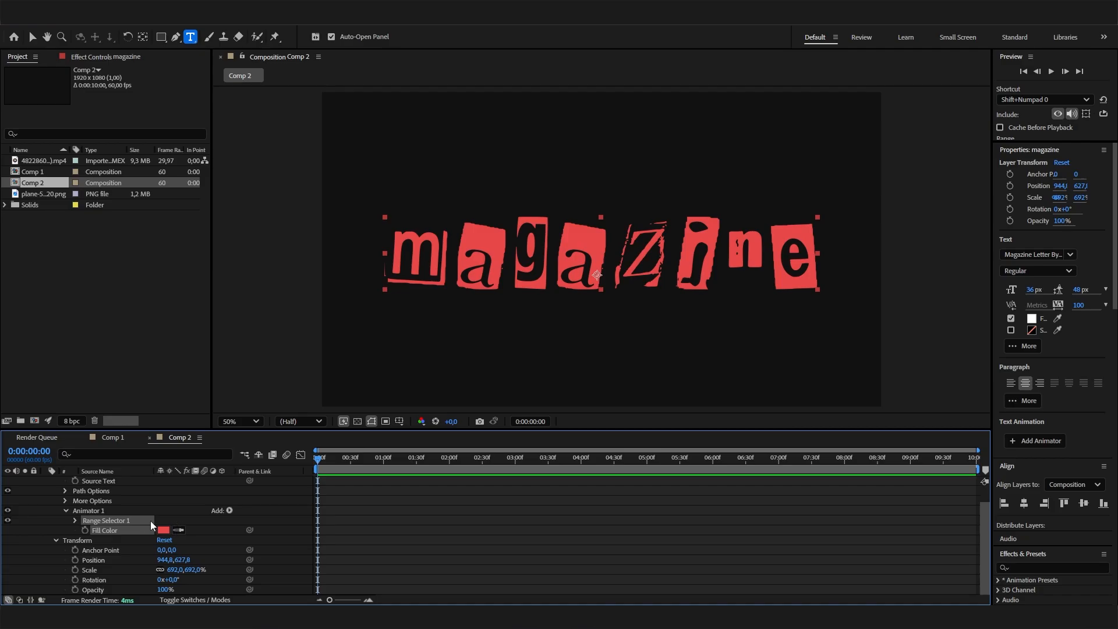
pyautogui.click(74, 521)
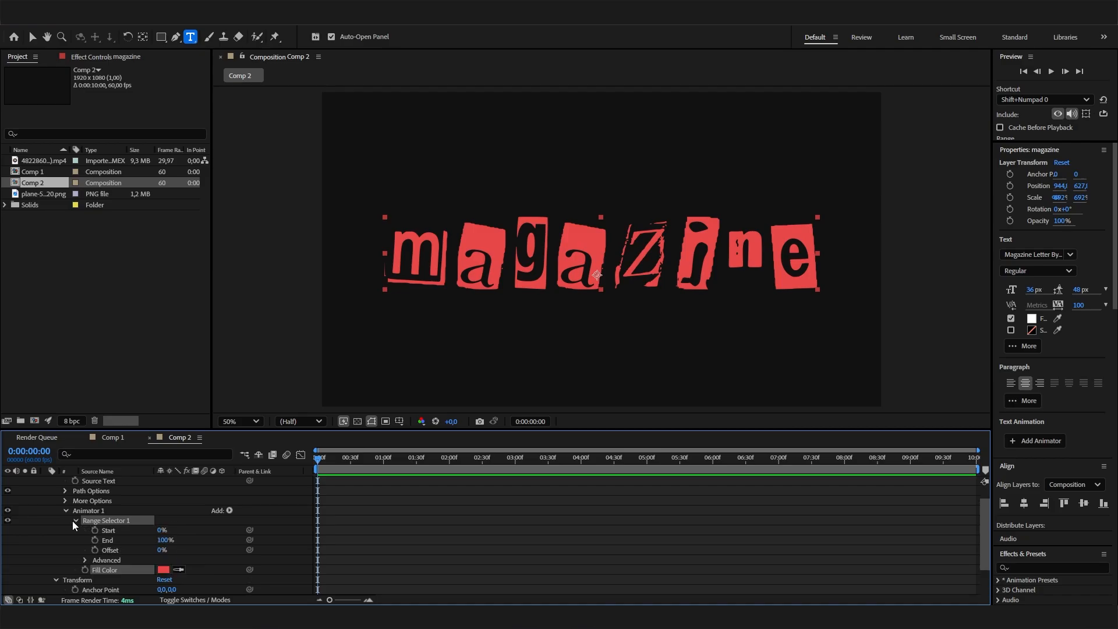
pyautogui.click(165, 540)
pyautogui.write('50')
pyautogui.press('Return')
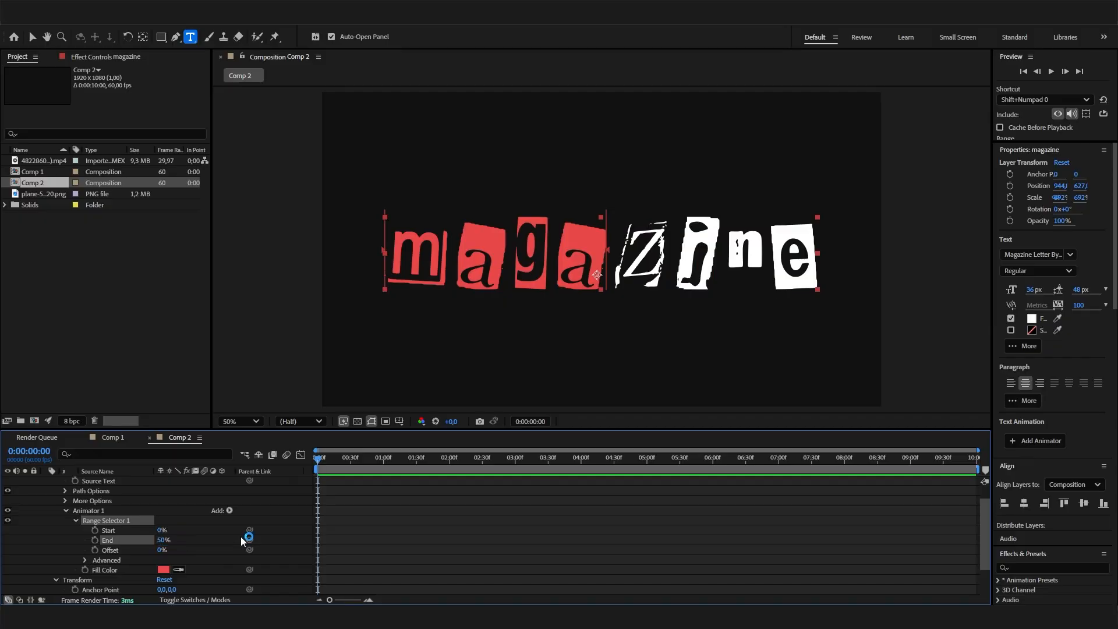
# - Scrub through the Comp 2 timeline to check the letters' fill colour over time
pyautogui.moveTo(342, 456); pyautogui.dragTo(391, 457)
pyautogui.scroll(-2, 192, 528)
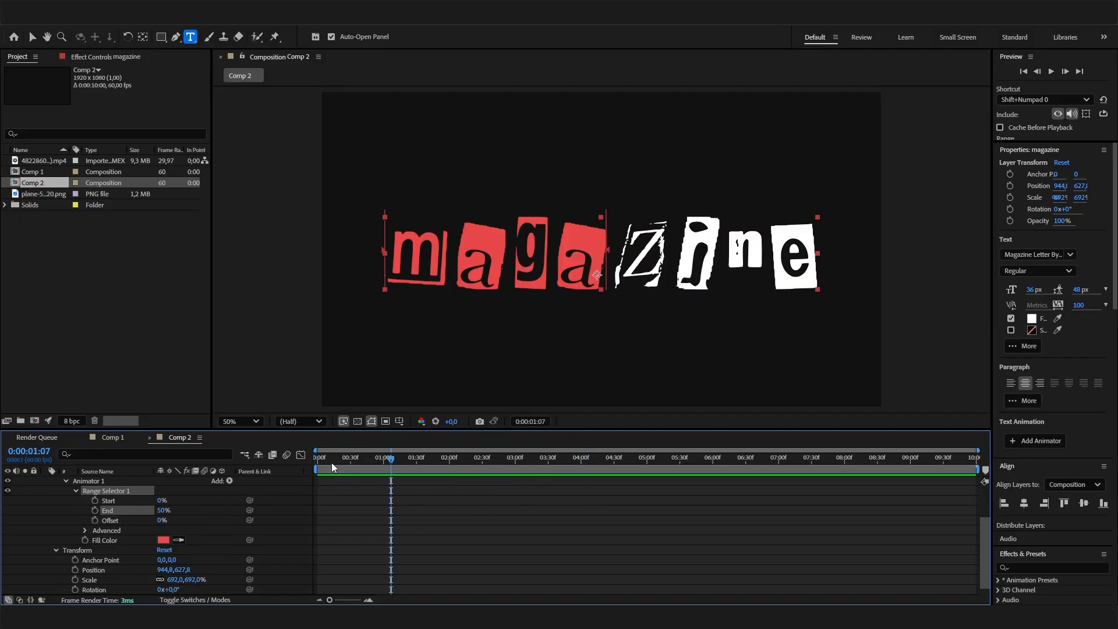
pyautogui.click(359, 458)
pyautogui.moveTo(358, 459); pyautogui.dragTo(451, 459)
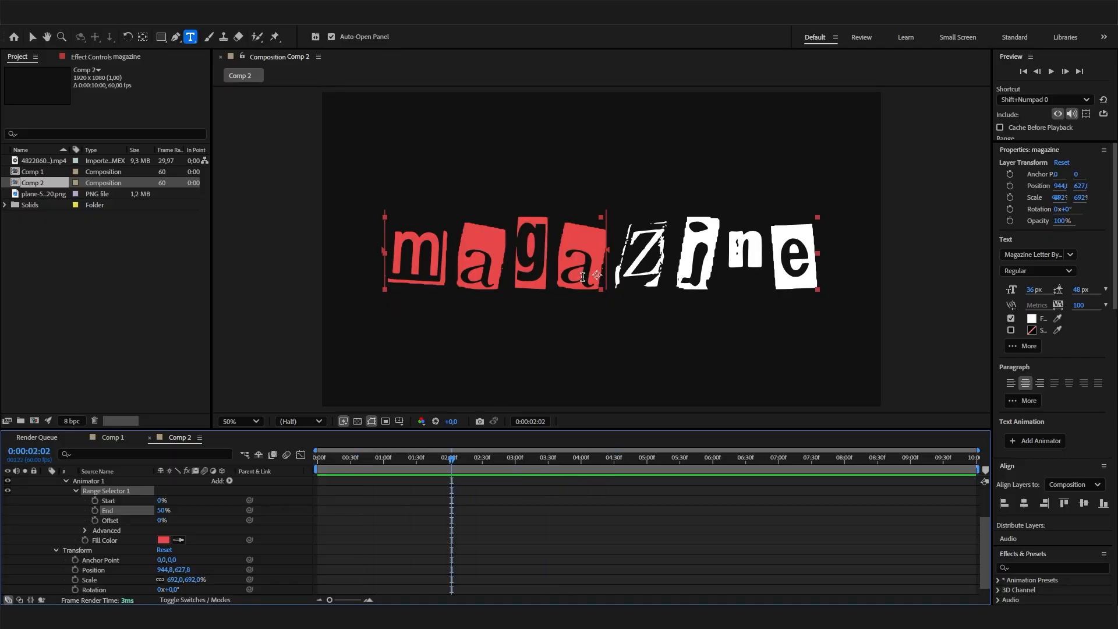
pyautogui.click(402, 459)
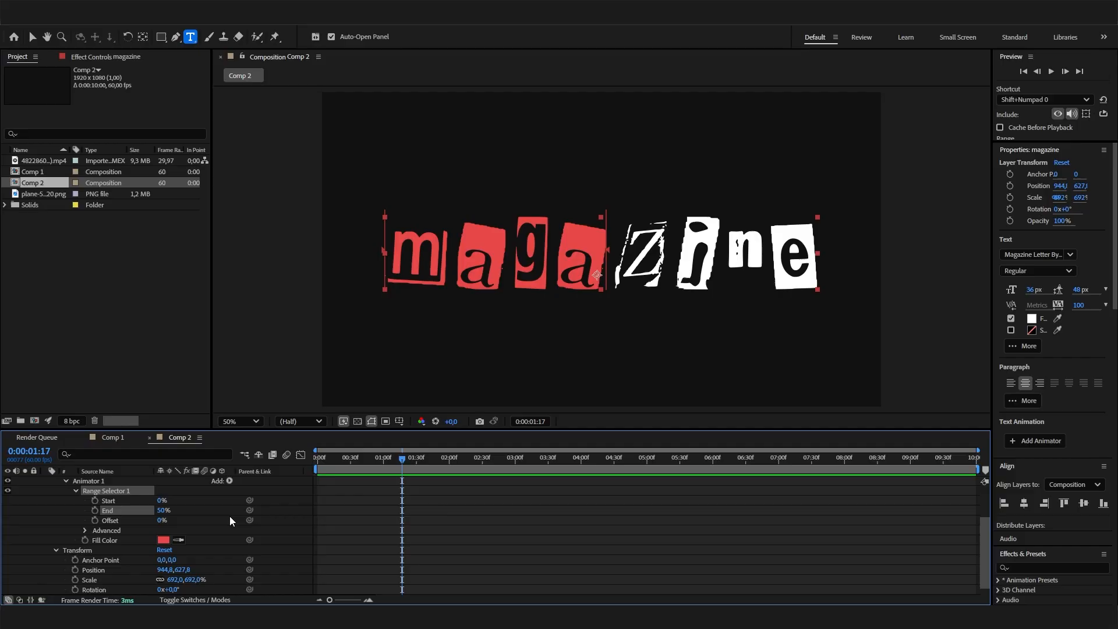
# - Turn on Randomize Order in the advanced options of Animator 1's Range Selector 1
pyautogui.click(84, 530)
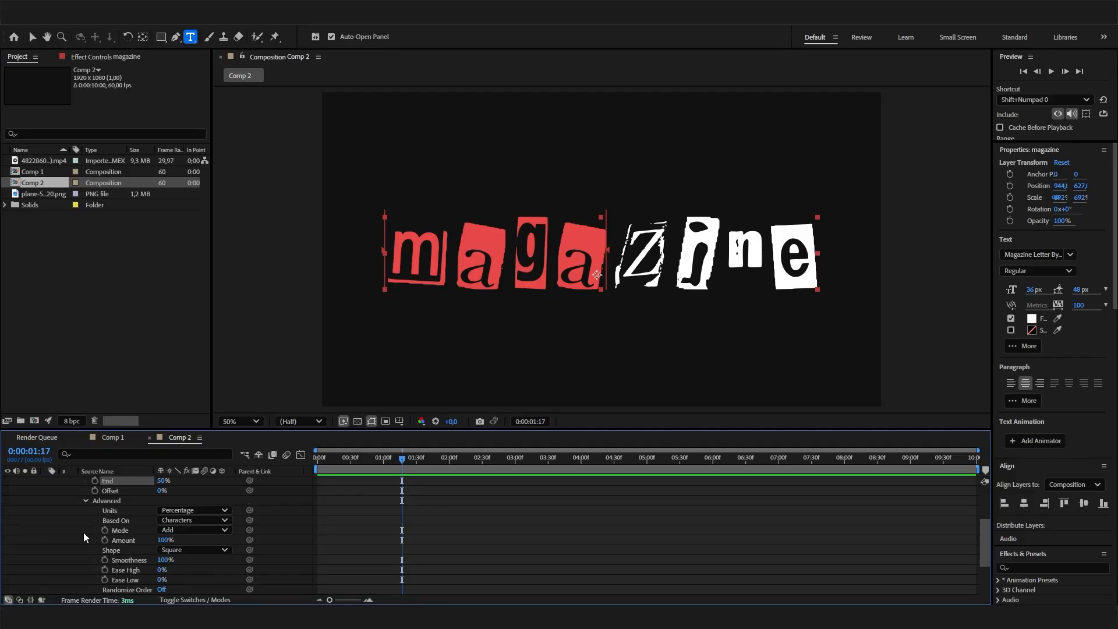
pyautogui.scroll(-2, 202, 548)
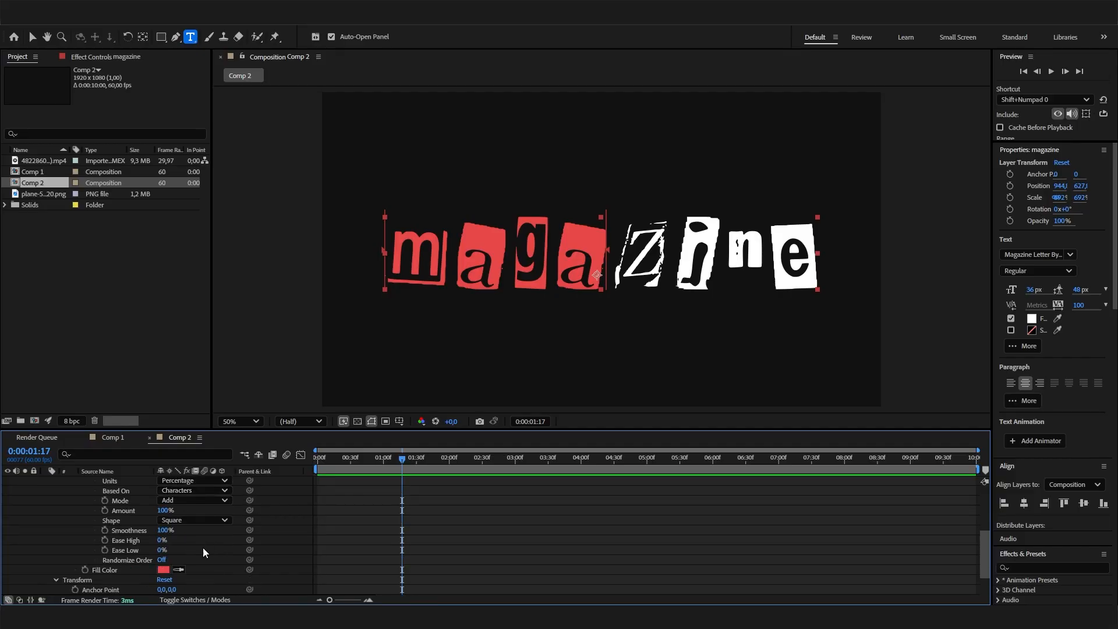
pyautogui.click(161, 559)
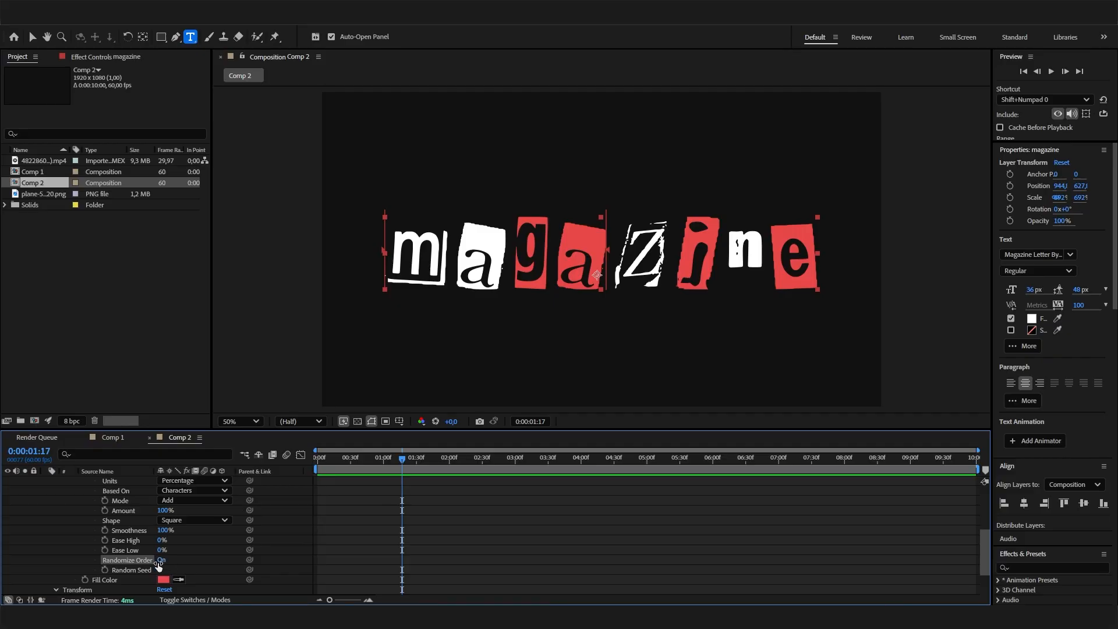
pyautogui.click(161, 560)
pyautogui.click(162, 560)
# - Keyframe Animator 1's Random Seed at 0 at the composition start and 50 at the end, 0:00:09:59
pyautogui.moveTo(355, 464); pyautogui.dragTo(212, 558)
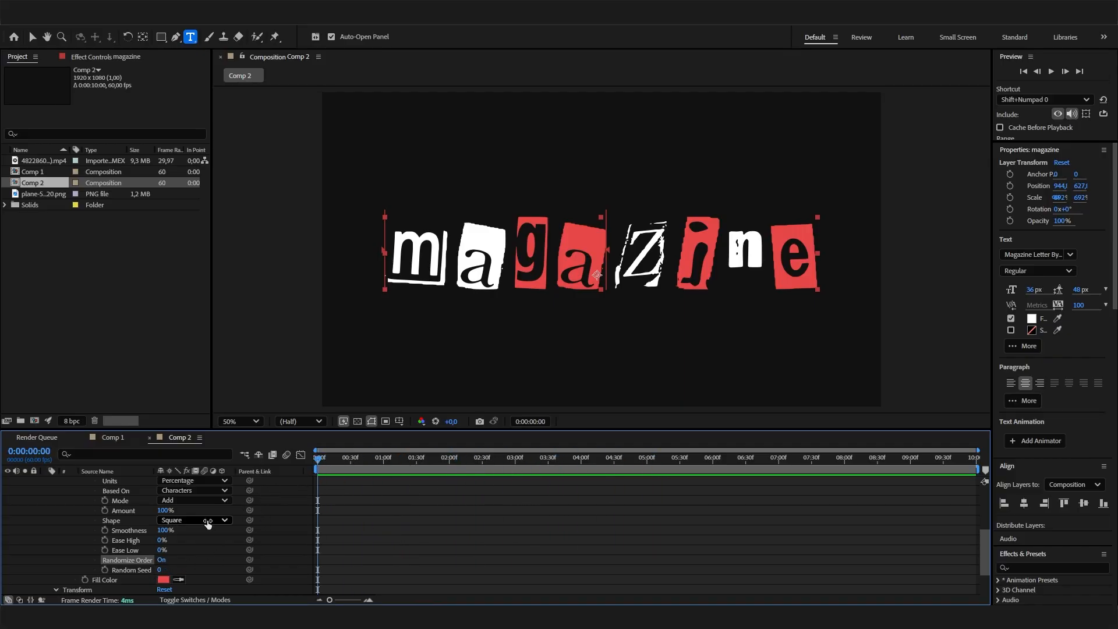
pyautogui.click(105, 569)
pyautogui.moveTo(355, 460); pyautogui.dragTo(263, 472)
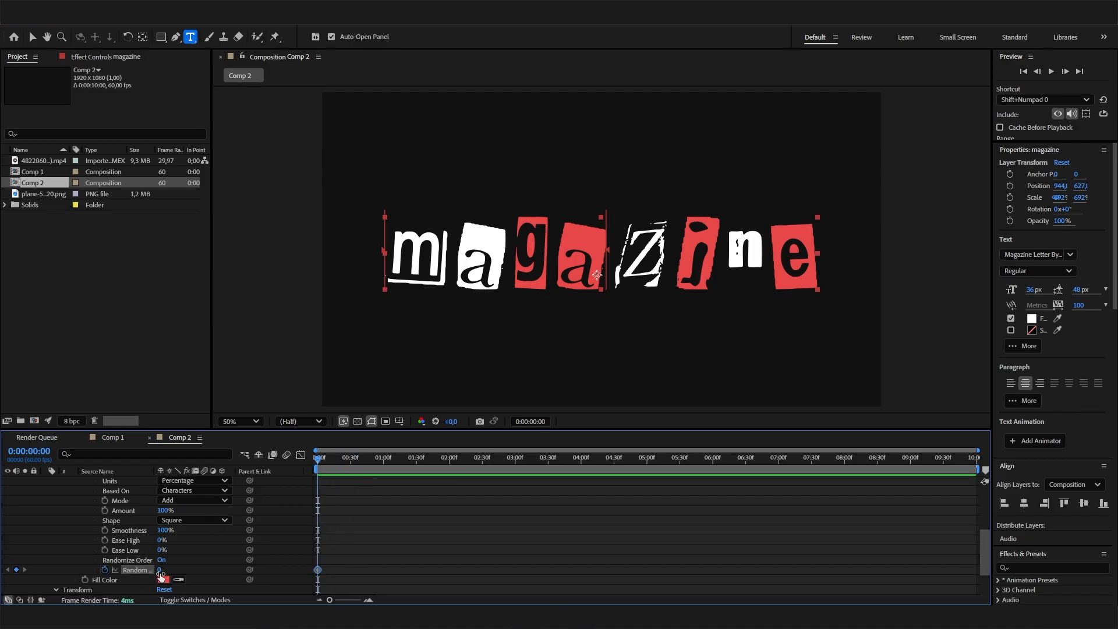
pyautogui.moveTo(802, 458); pyautogui.dragTo(1061, 469)
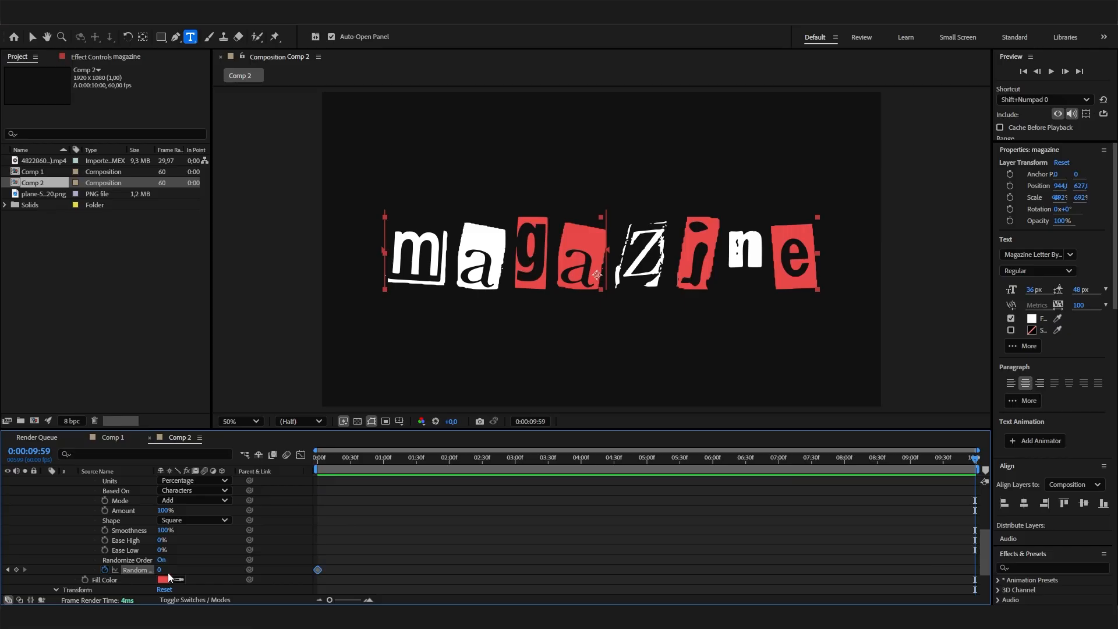
pyautogui.click(159, 570)
pyautogui.write('50')
pyautogui.press('Return')
# - Play back and scrub through Comp 2 to check the random red letter changes
pyautogui.press('space')
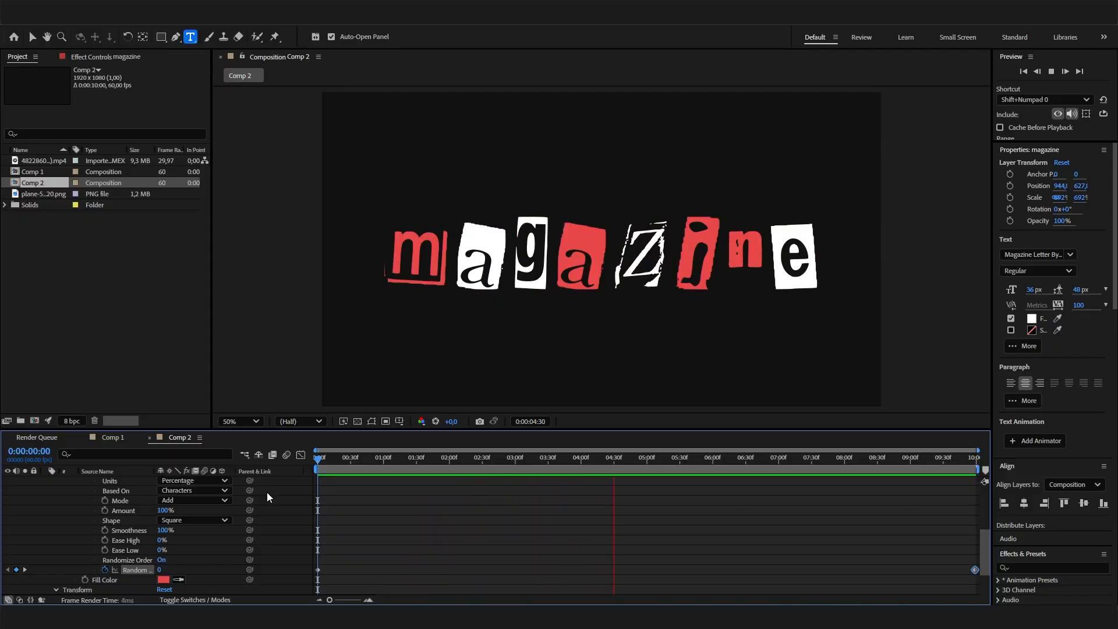
pyautogui.press('space')
pyautogui.press('space')
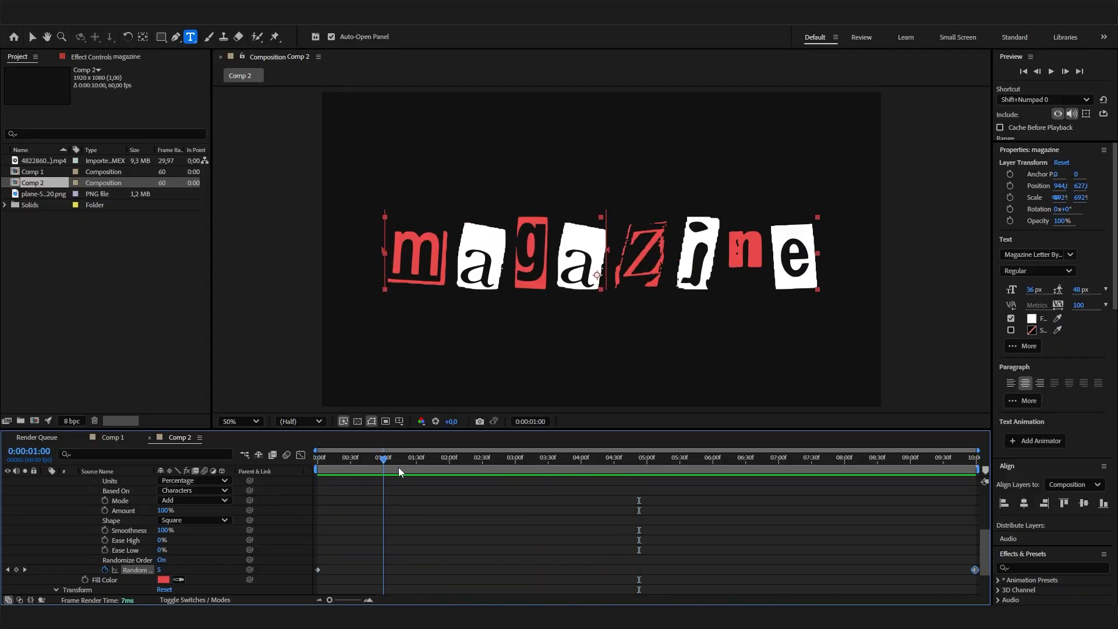
pyautogui.press('space')
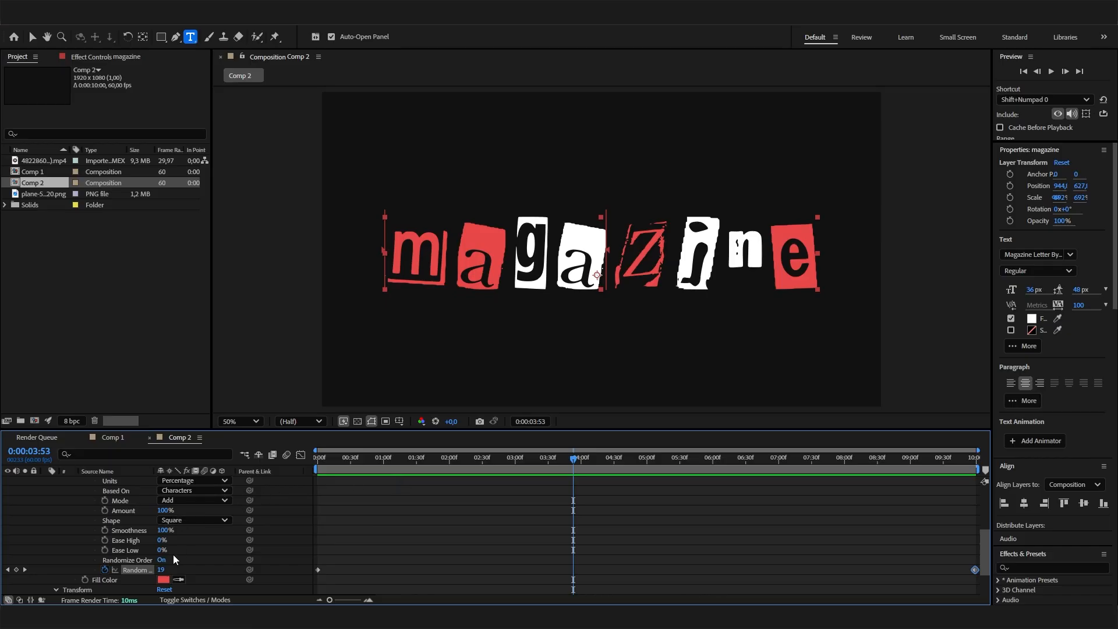
# - Duplicate Animator 1 on the magazine text layer
pyautogui.scroll(5, 173, 554)
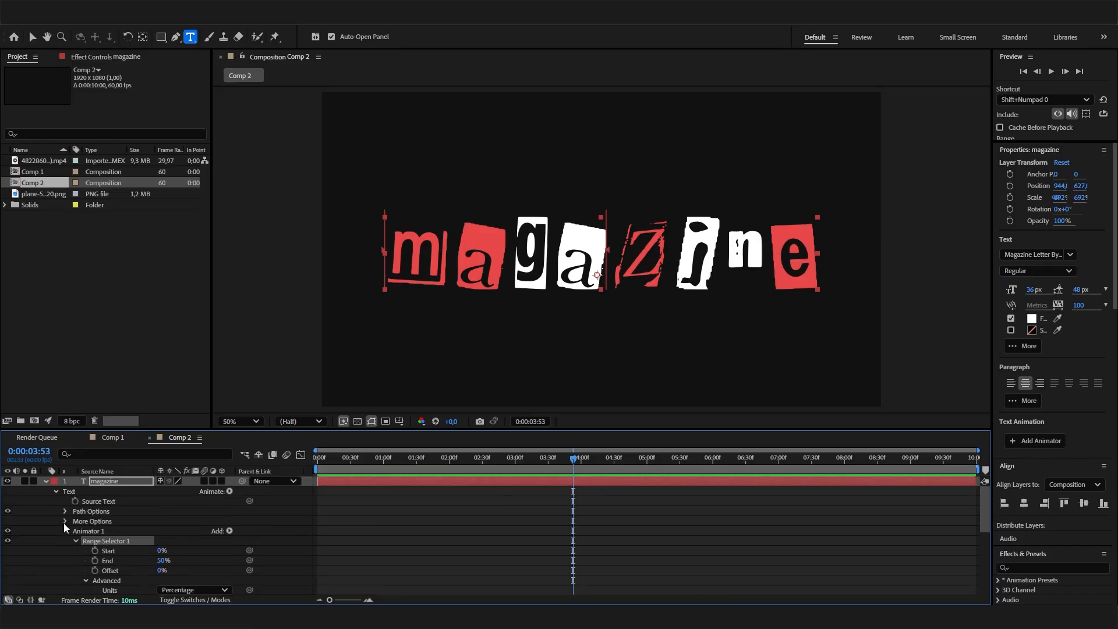
pyautogui.click(64, 529)
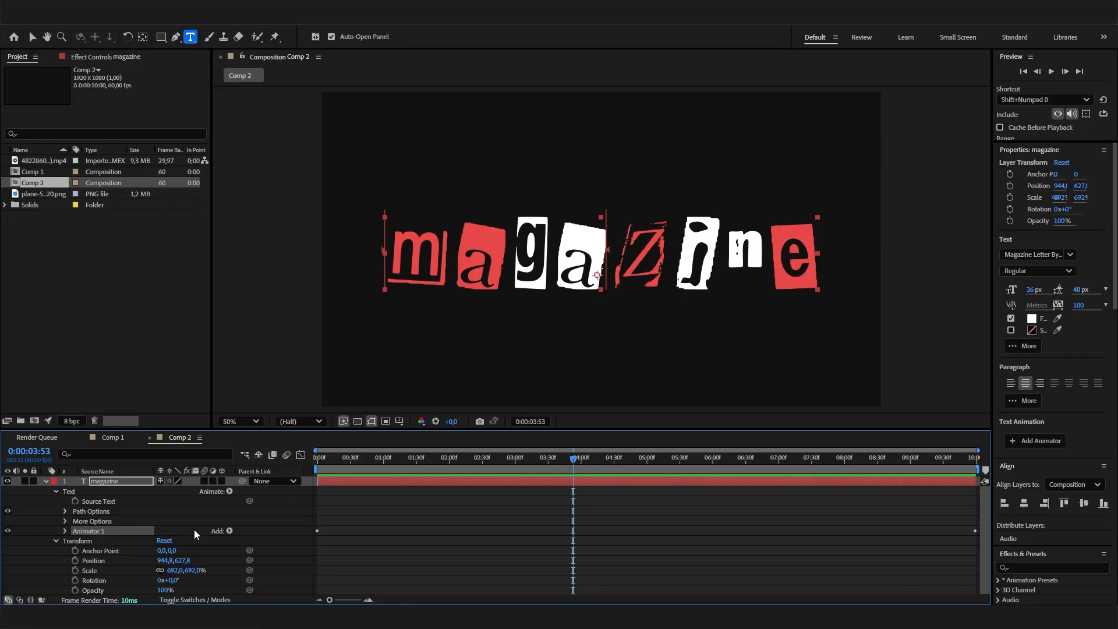
pyautogui.hotkey('ctrl', 'd')
# - Change Animator 2's fill color to blue, shifting only the hue
pyautogui.click(64, 542)
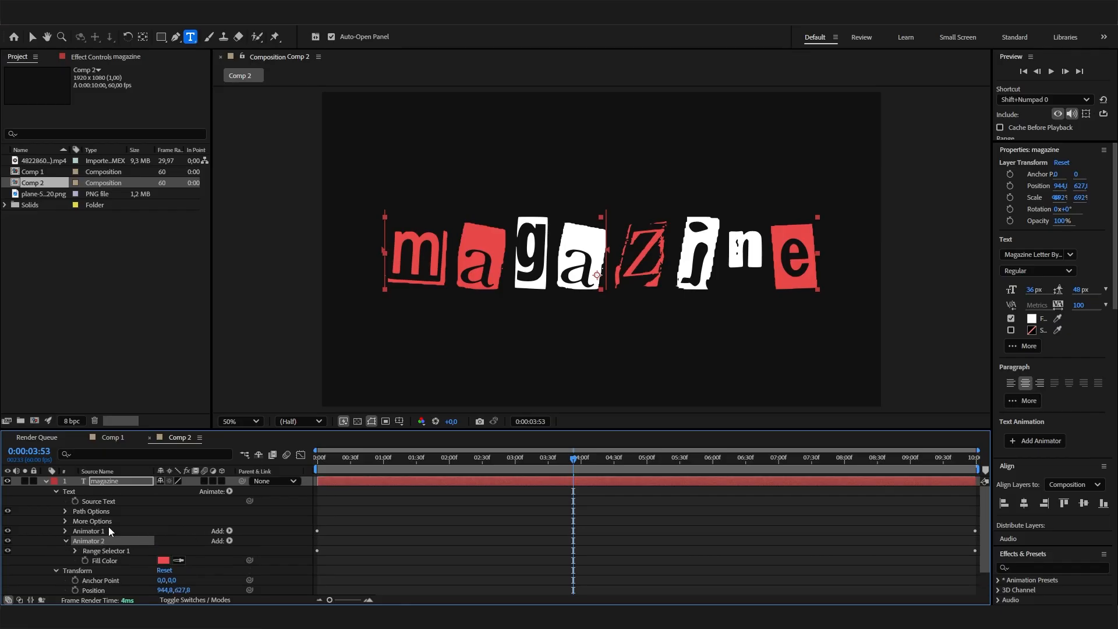
pyautogui.click(168, 560)
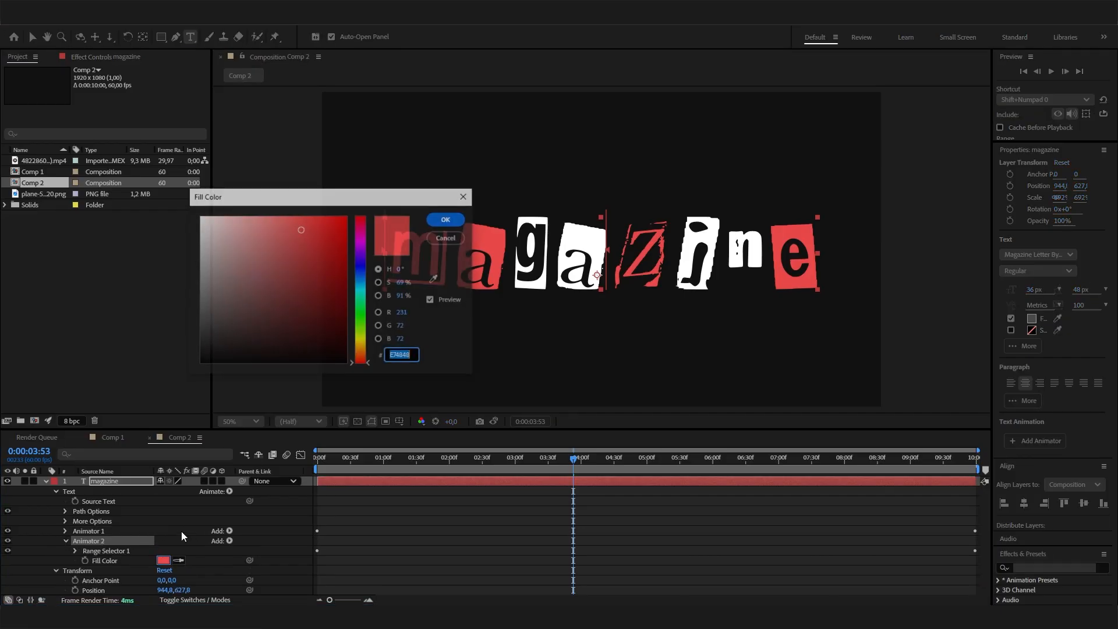
pyautogui.click(359, 279)
pyautogui.click(447, 219)
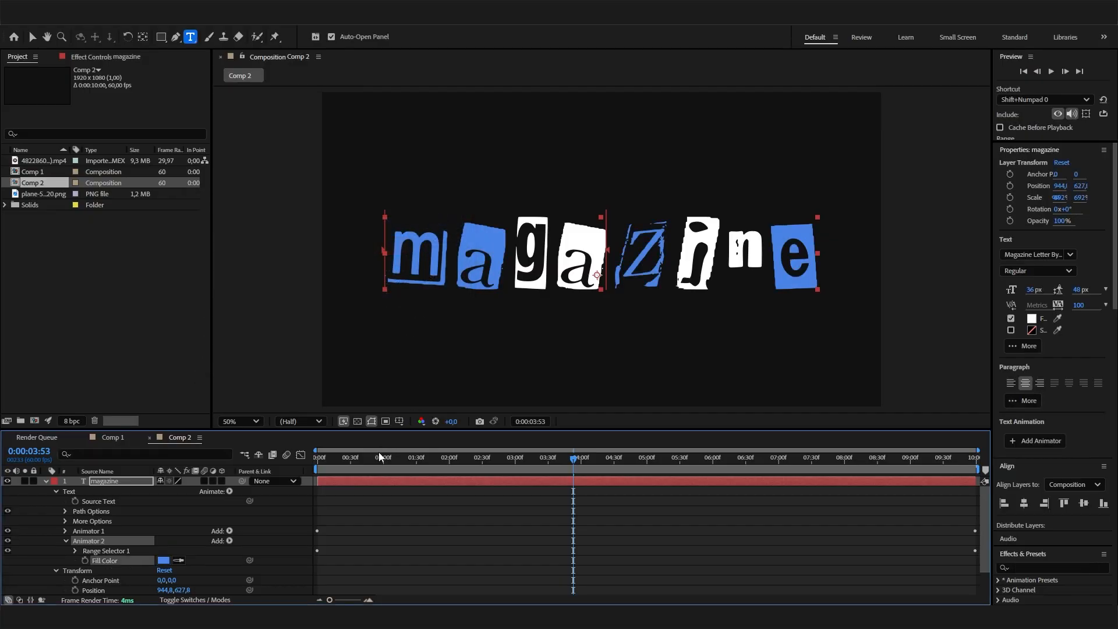
# - Set the Random Seed in Animator 2's Range Selector 1 to 50 at the start of the composition
pyautogui.click(72, 553)
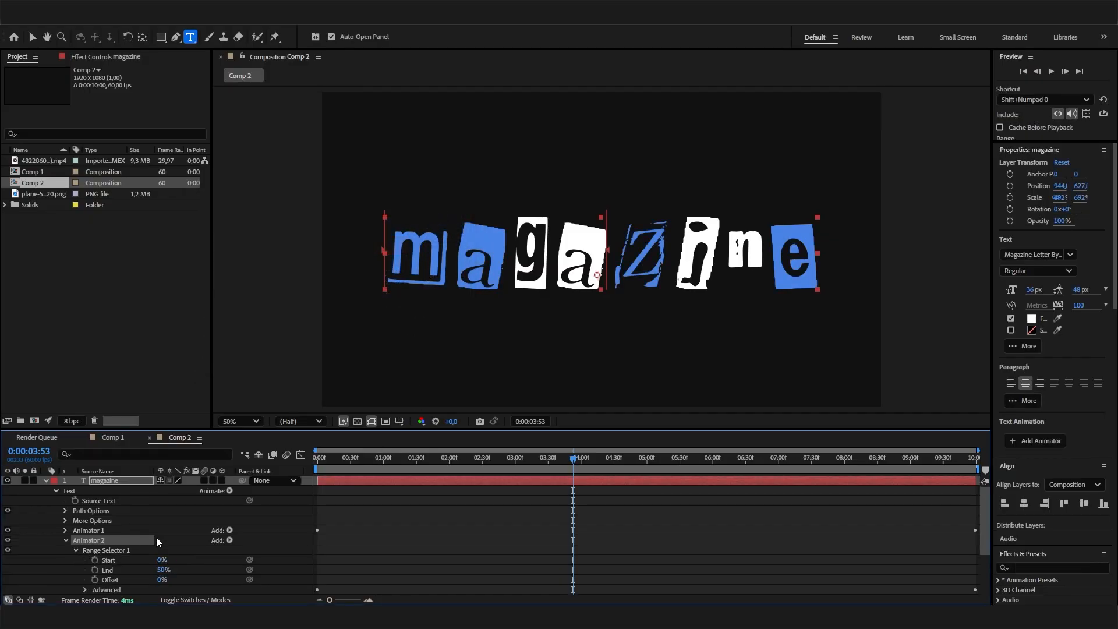
pyautogui.scroll(-1, 158, 539)
pyautogui.scroll(-2, 162, 542)
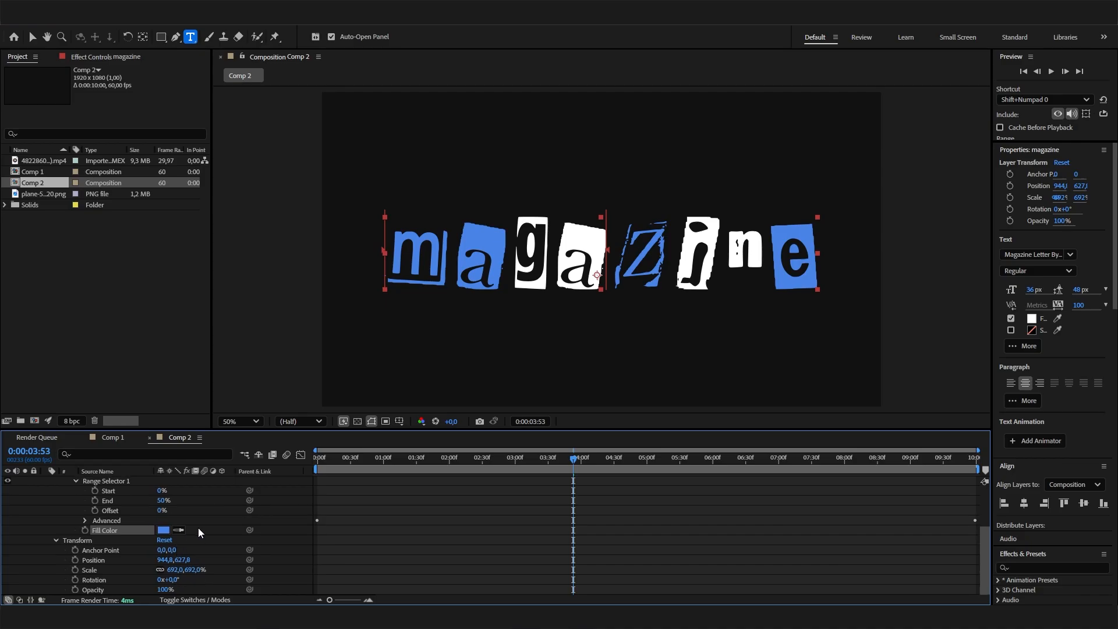
pyautogui.scroll(3, 197, 528)
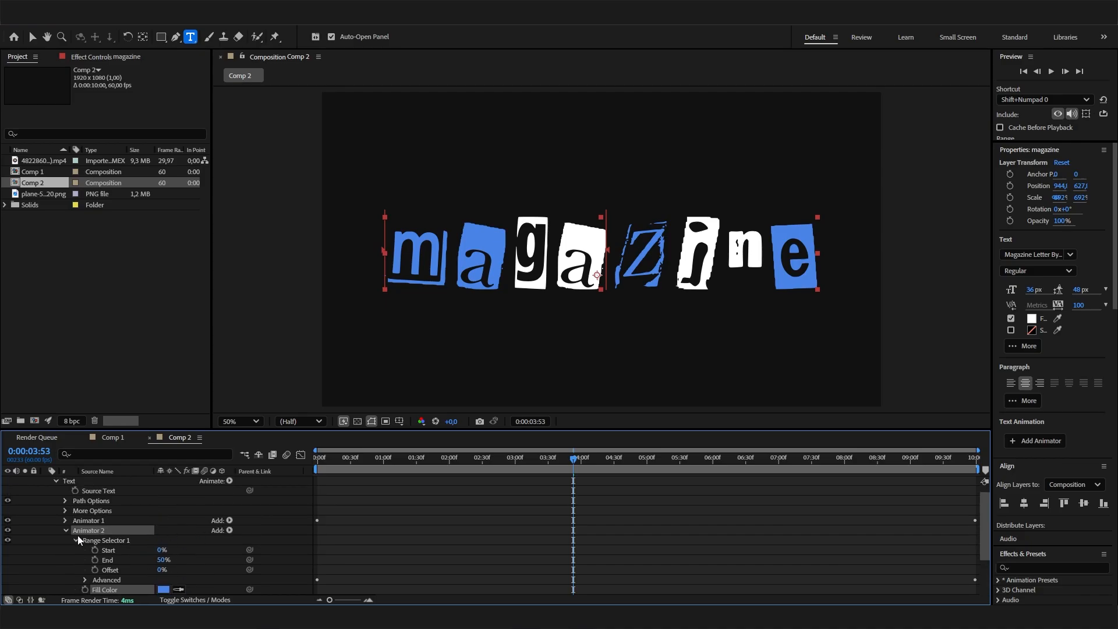
pyautogui.click(85, 580)
pyautogui.scroll(-4, 173, 554)
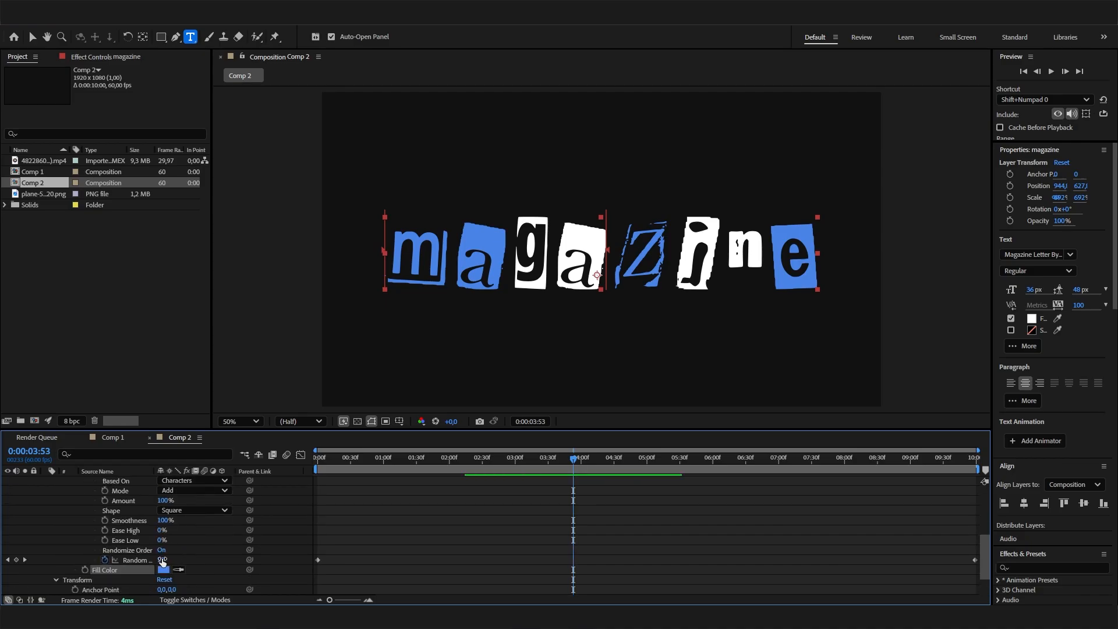
pyautogui.click(141, 564)
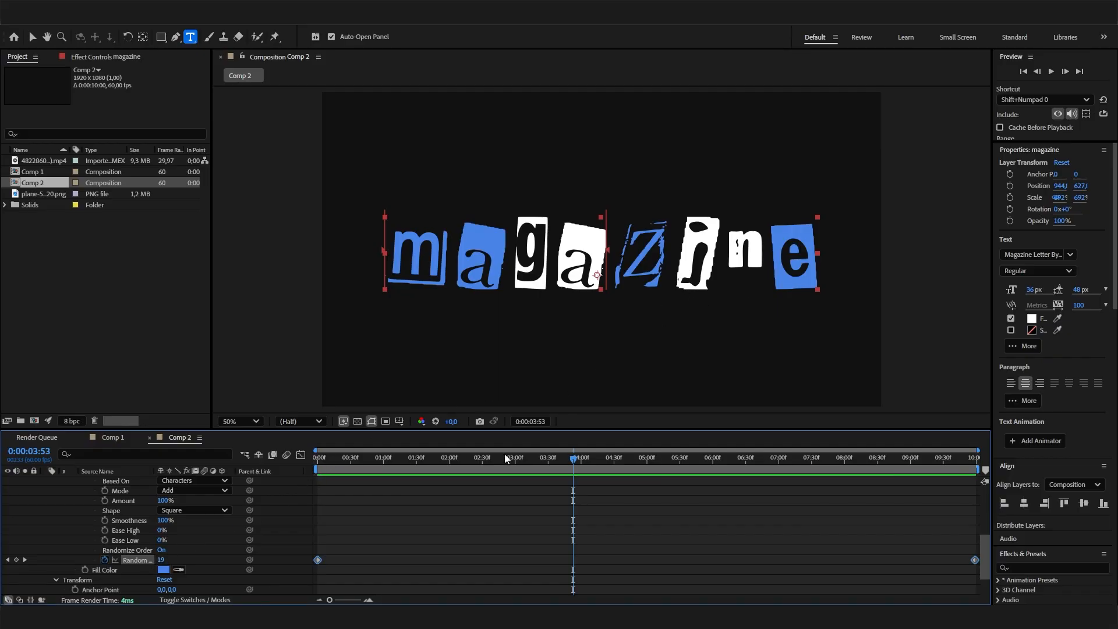
pyautogui.moveTo(504, 458); pyautogui.dragTo(285, 497)
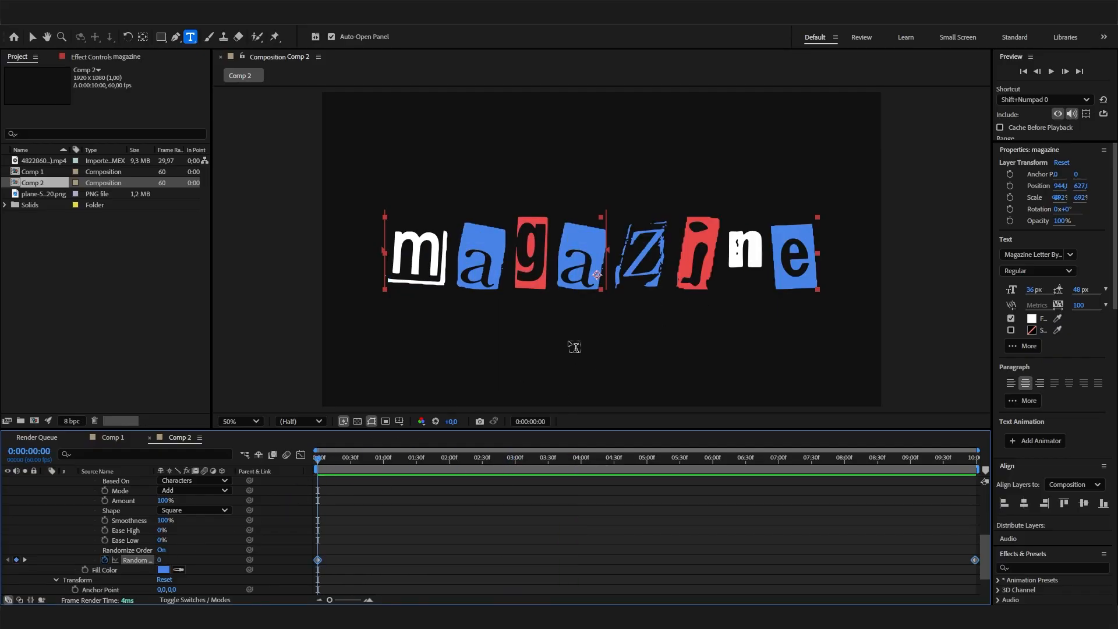
pyautogui.moveTo(326, 466); pyautogui.dragTo(252, 482)
pyautogui.write('50')
pyautogui.press('Return')
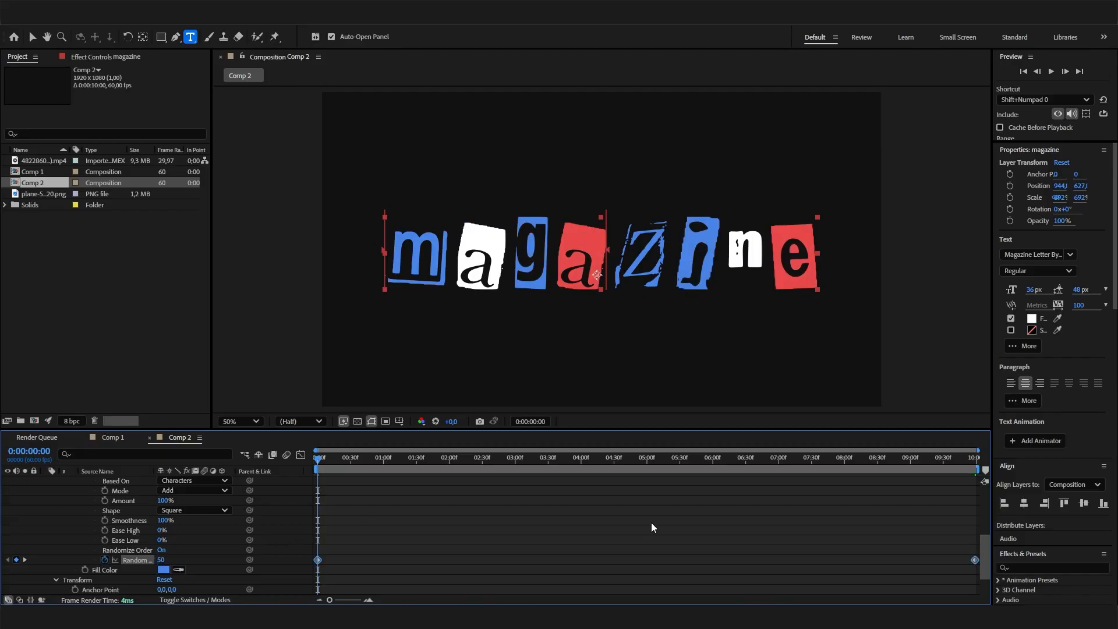
# - Try setting Animator 2's Random Seed to 100 at the composition end with both keyframes selected, and preview it
pyautogui.press('End')
pyautogui.click(160, 560)
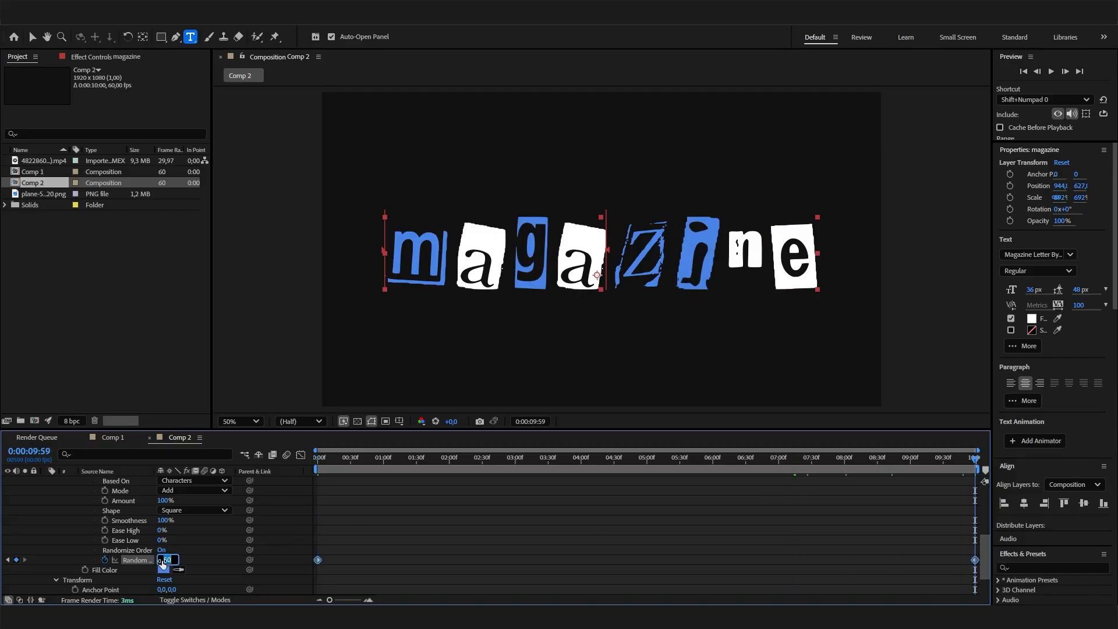
pyautogui.write('100')
pyautogui.press('Return')
pyautogui.moveTo(550, 460); pyautogui.dragTo(355, 482)
pyautogui.press('space')
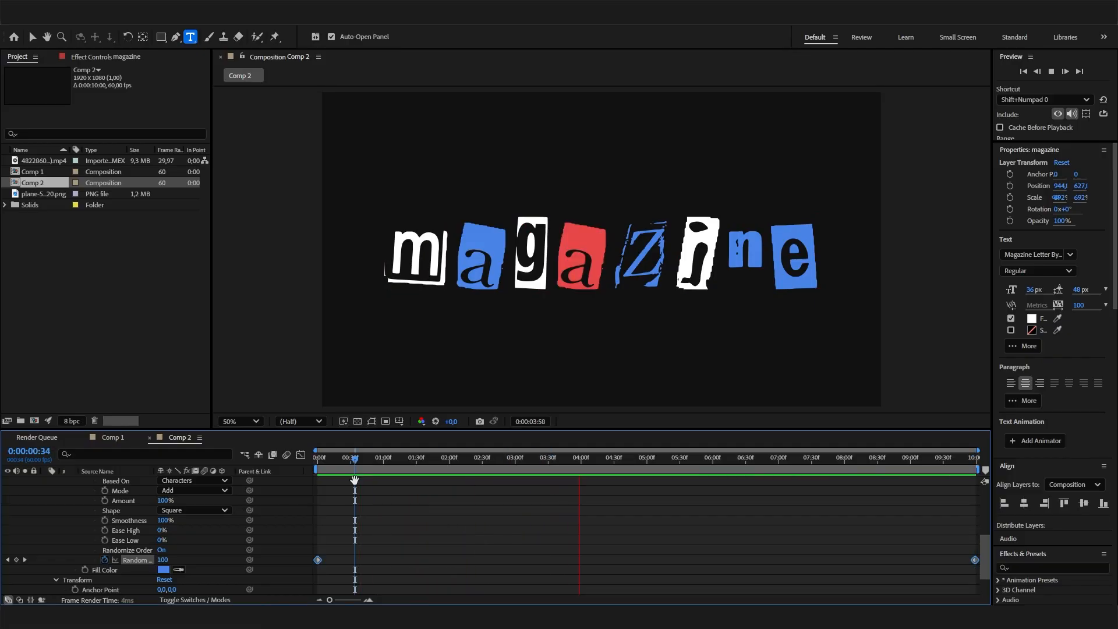
pyautogui.press('space')
# - Set Animator 2's Random Seed back to 50 at the composition start and deselect its keyframes
pyautogui.press('Home')
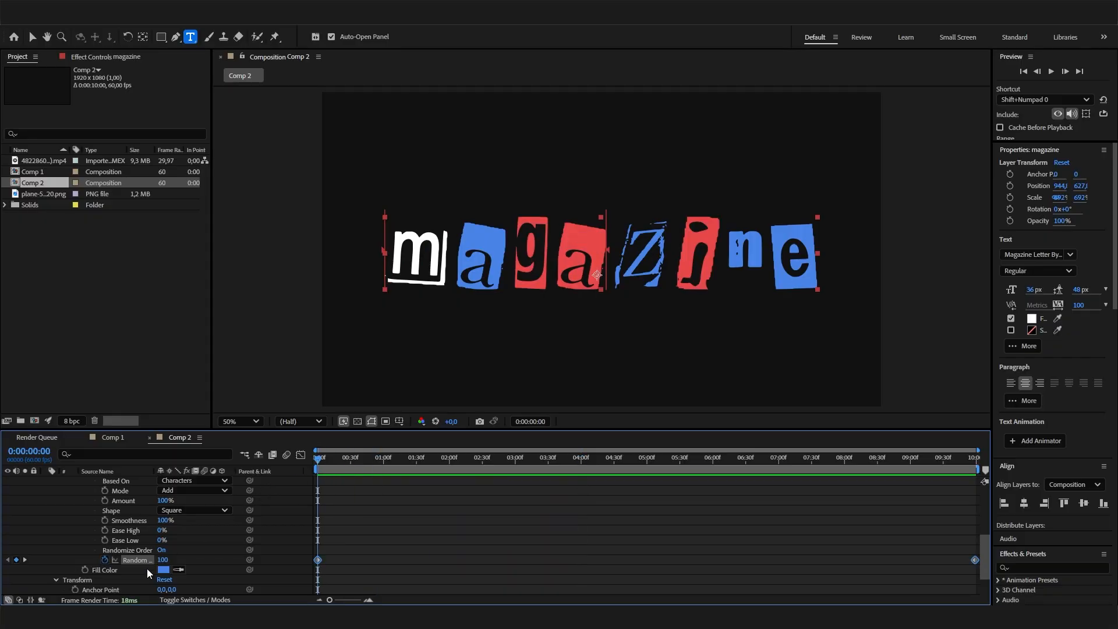
pyautogui.click(166, 559)
pyautogui.write('50')
pyautogui.press('Return')
pyautogui.click(185, 554)
pyautogui.moveTo(318, 457); pyautogui.dragTo(285, 462)
pyautogui.press('space')
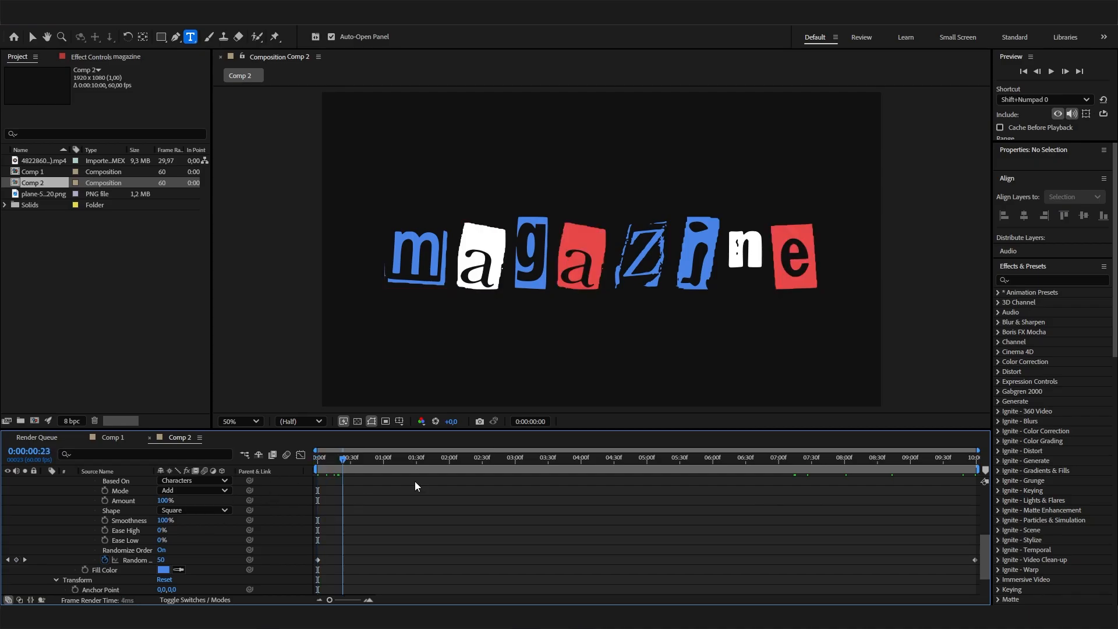
# - Set Animator 2's Random Seed keyframe at 0:00:09:59 to 100 and preview the animation
pyautogui.click(949, 457)
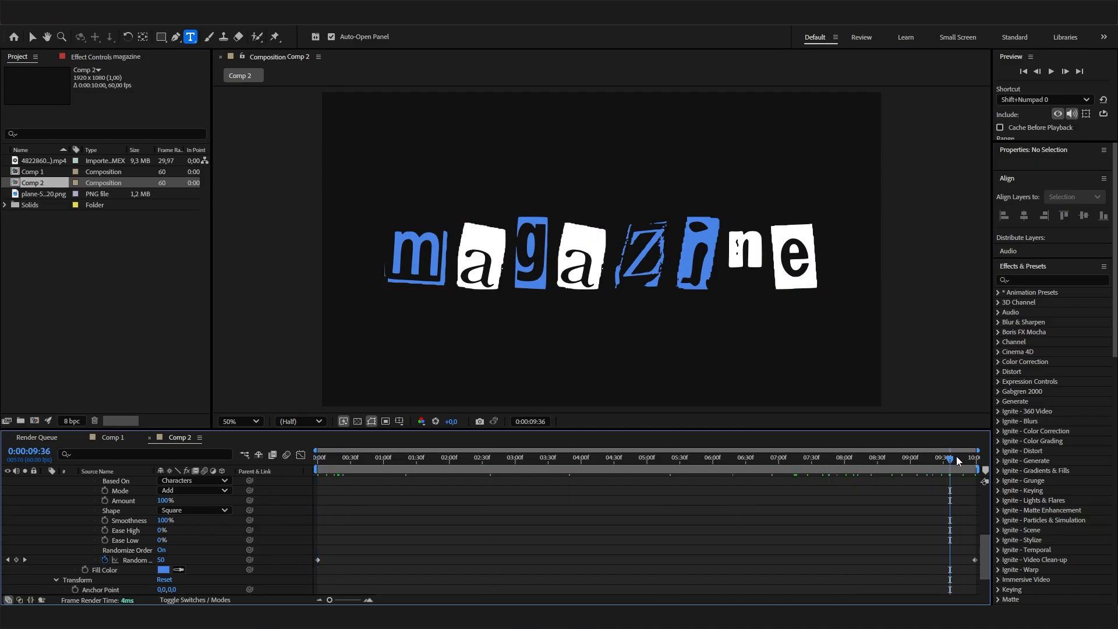
pyautogui.moveTo(958, 461); pyautogui.dragTo(978, 459)
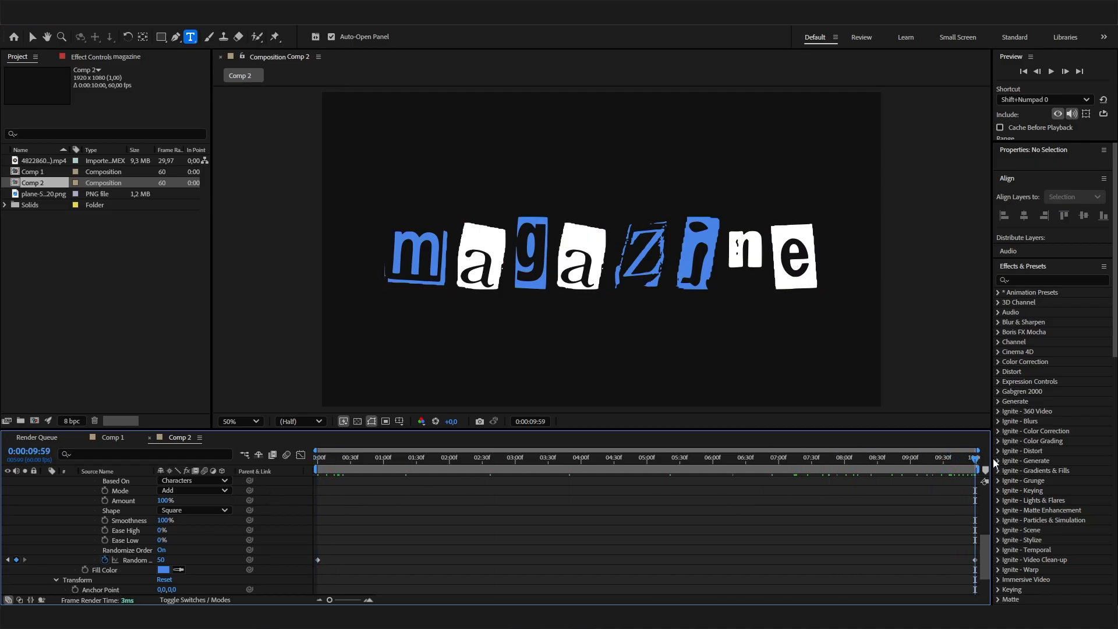
pyautogui.click(152, 558)
pyautogui.click(167, 559)
pyautogui.write('1')
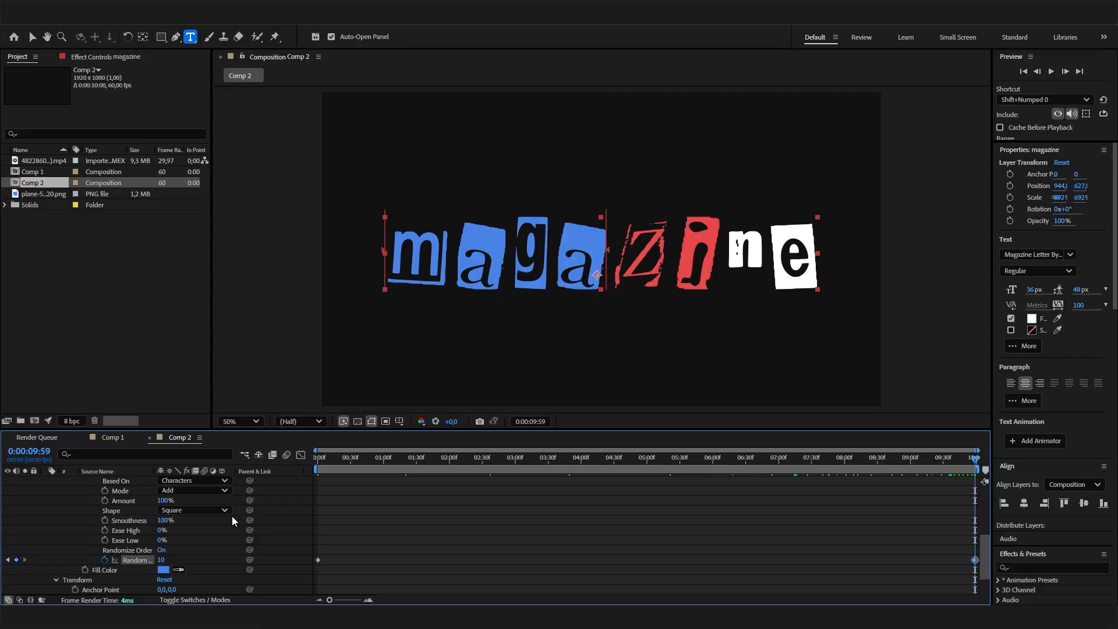
pyautogui.write('00')
pyautogui.press('Return')
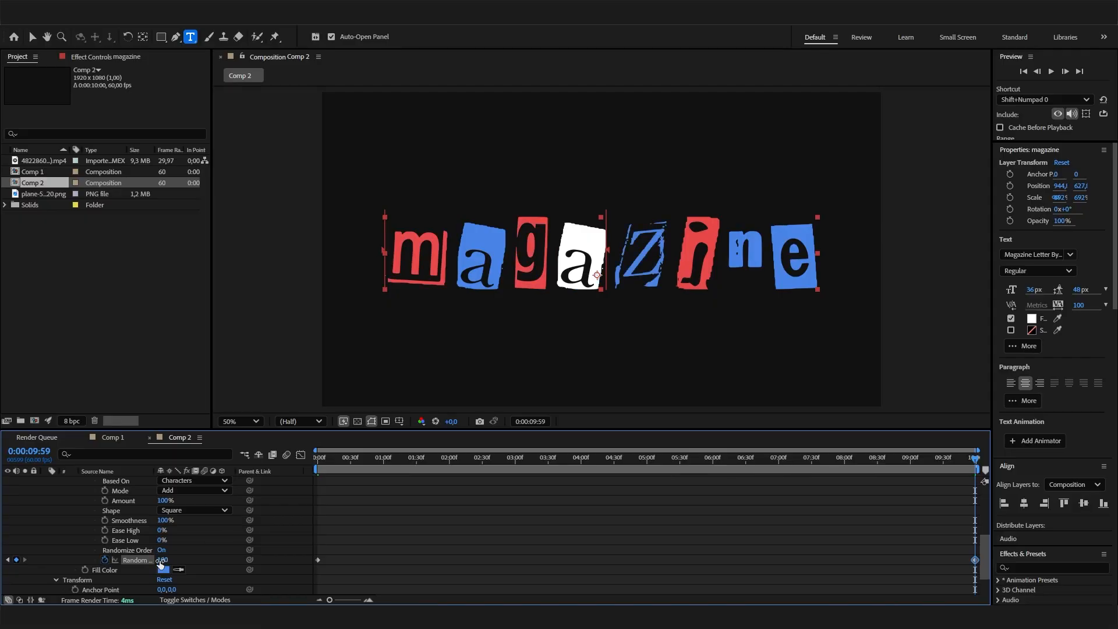
pyautogui.press('space')
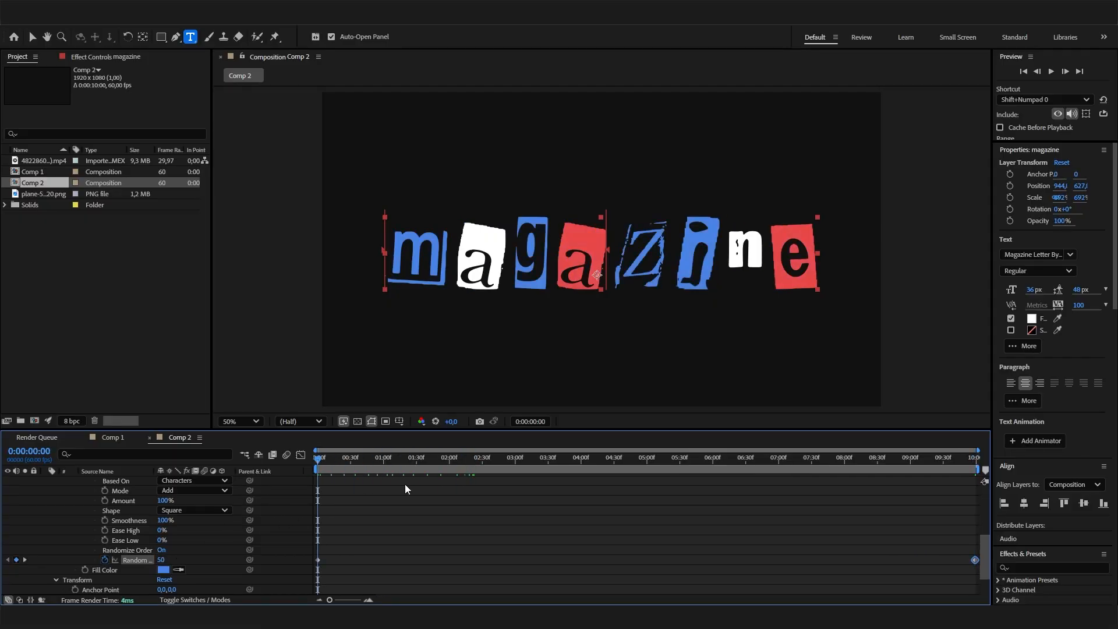
pyautogui.press('space')
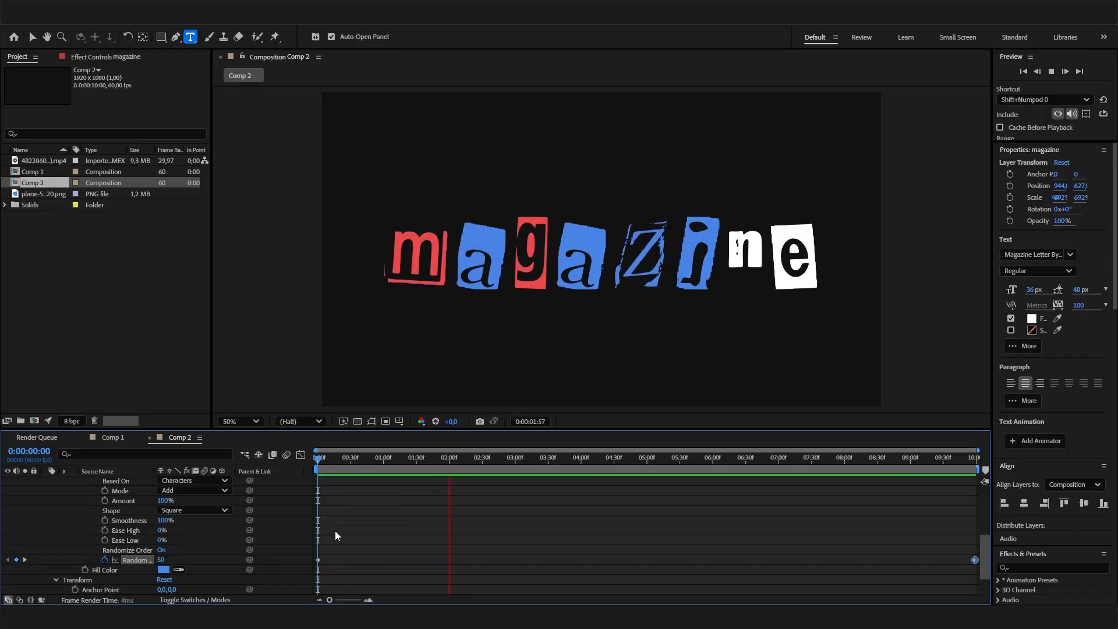
# - Duplicate Animator 2 on the magazine text layer
pyautogui.scroll(3, 163, 574)
pyautogui.scroll(5, 163, 574)
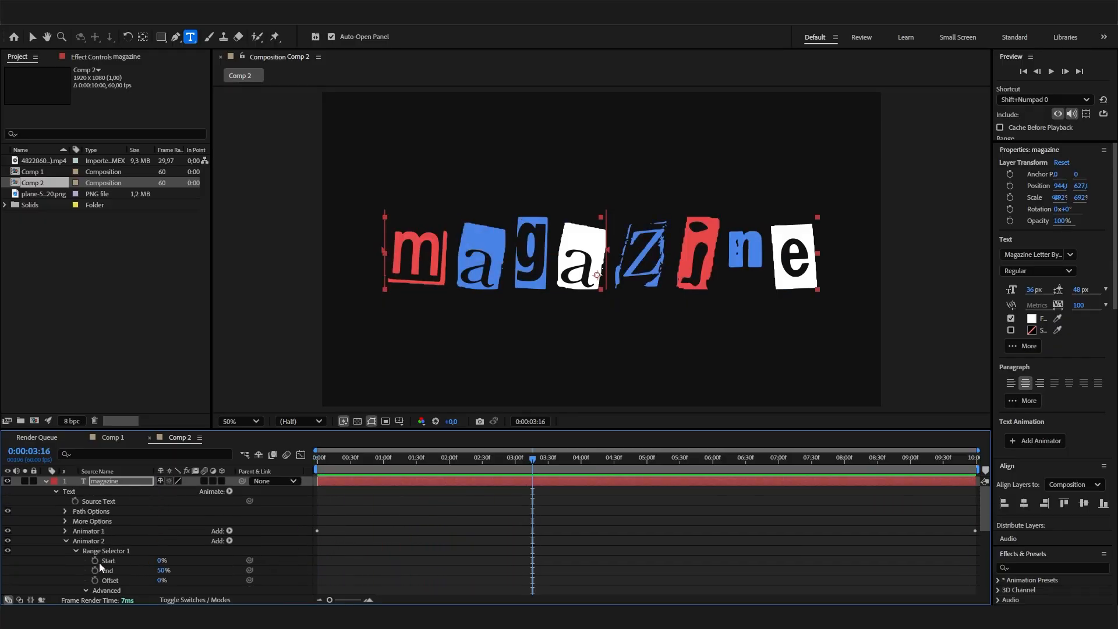
pyautogui.click(66, 541)
pyautogui.click(86, 541)
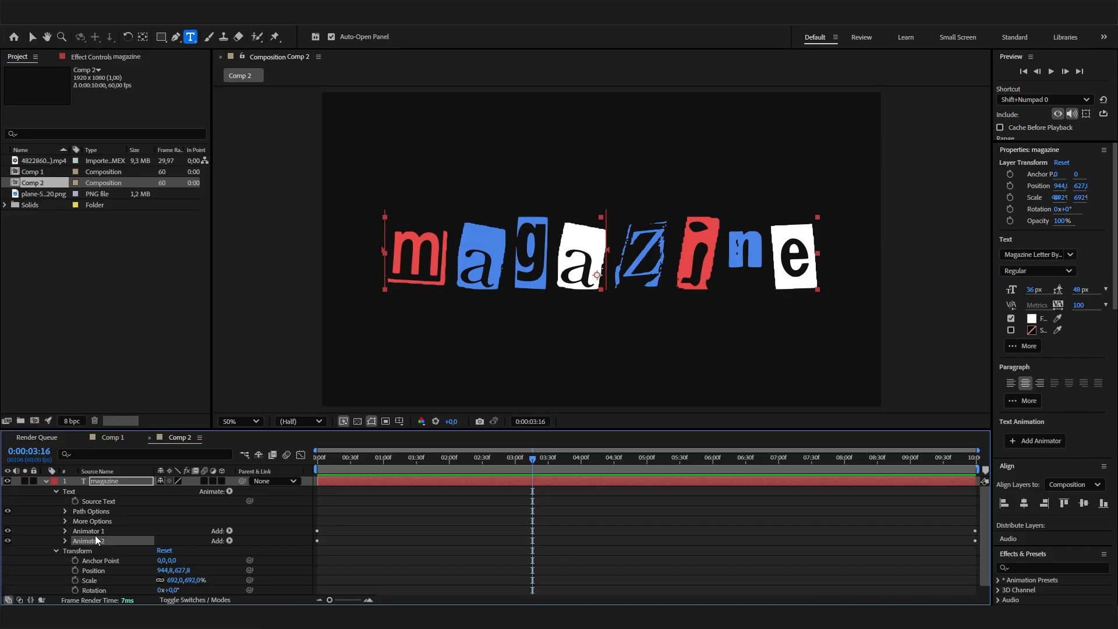
pyautogui.hotkey('ctrl', 'd')
# - Change Animator 3's Fill Color on the magazine text layer to green 66E748
pyautogui.click(64, 550)
pyautogui.scroll(-1, 180, 568)
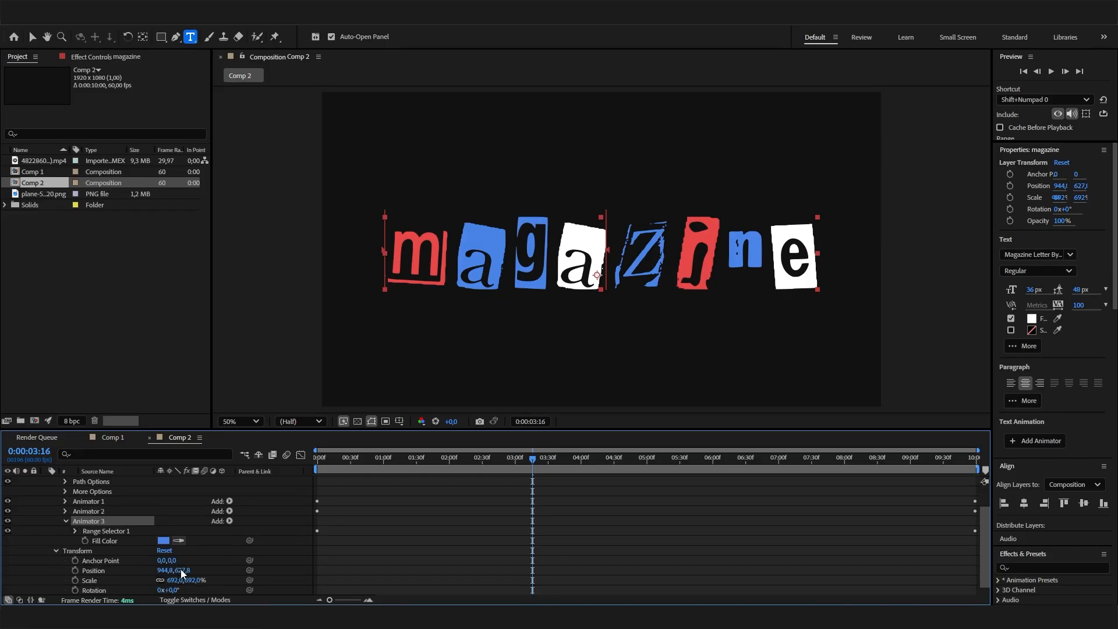
pyautogui.click(163, 541)
pyautogui.click(360, 319)
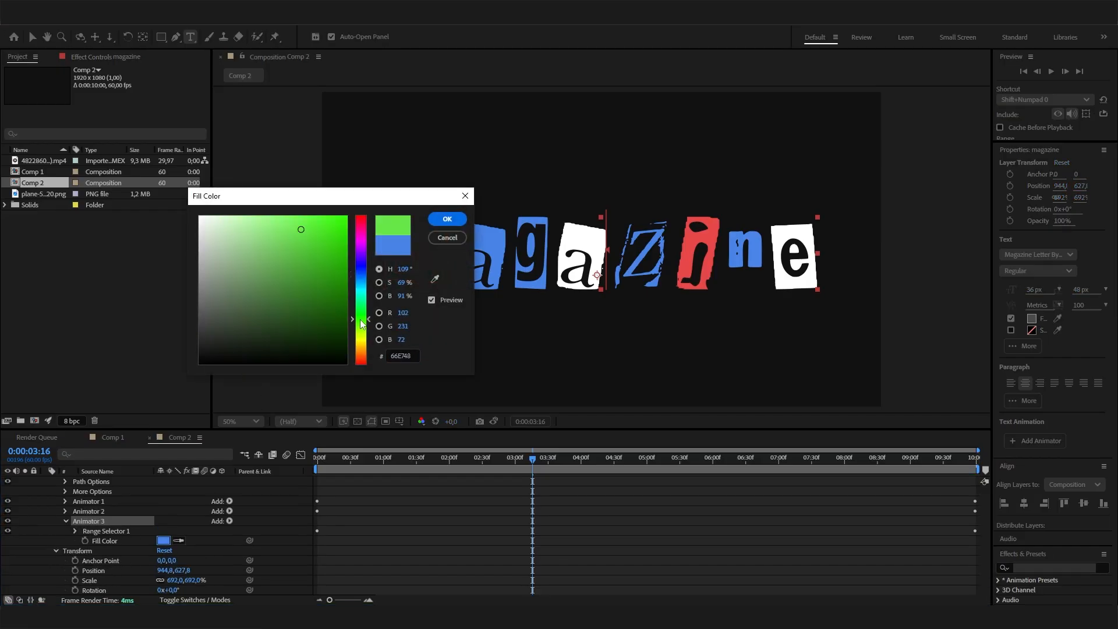
pyautogui.click(447, 218)
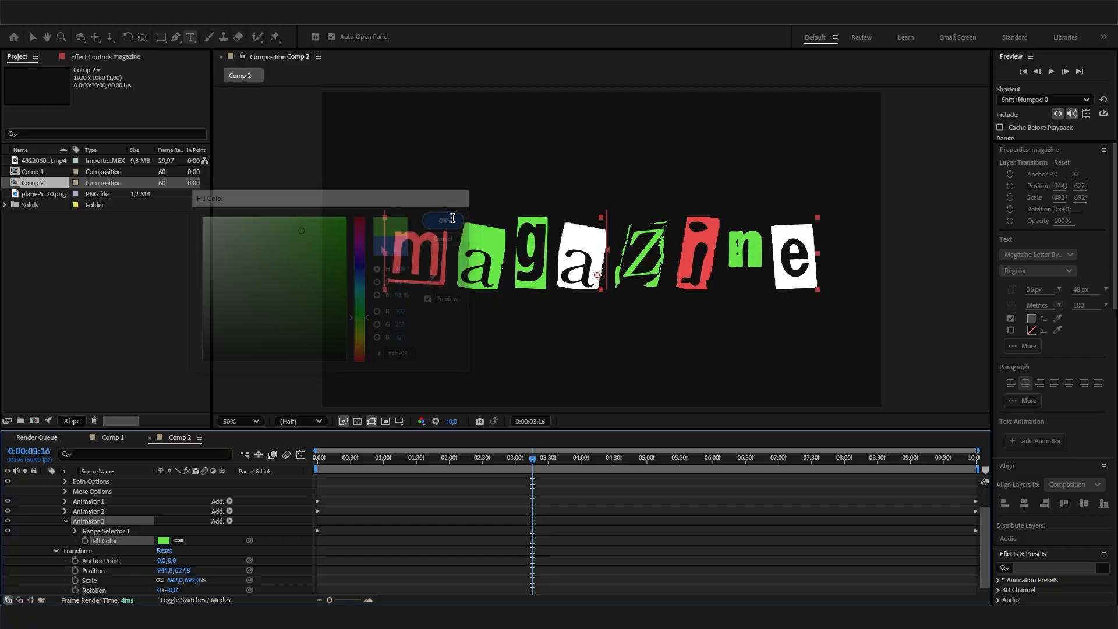
# - Set Animator 3's Random Seed keyframe at the composition start to 100
pyautogui.click(73, 530)
pyautogui.click(85, 571)
pyautogui.scroll(-3, 133, 562)
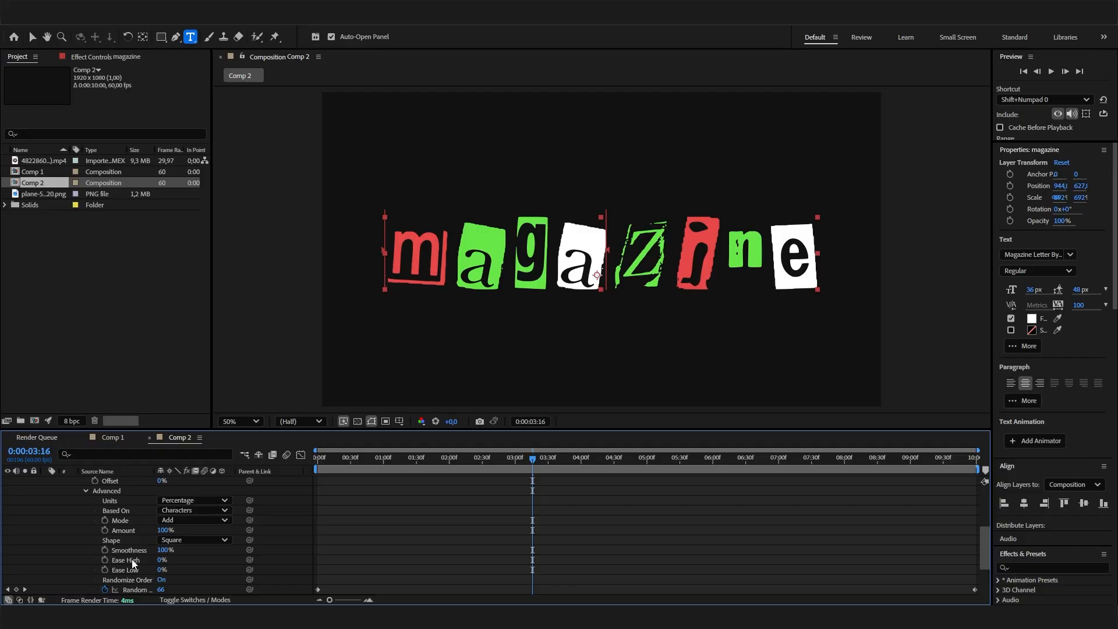
pyautogui.press('Home')
pyautogui.scroll(-3, 179, 550)
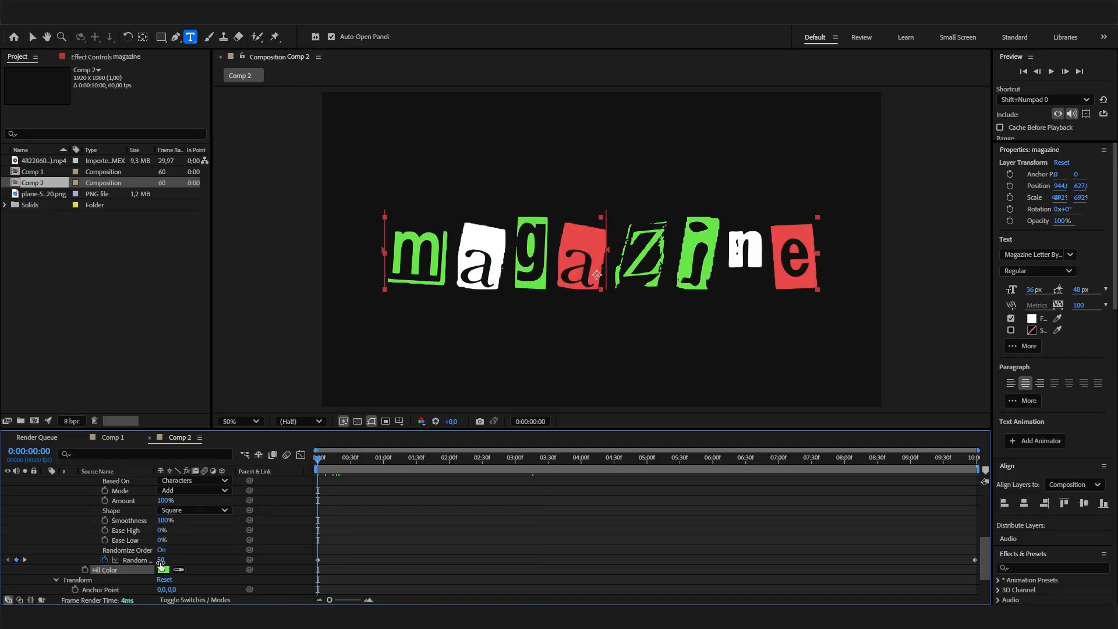
pyautogui.click(161, 560)
pyautogui.write('100')
pyautogui.press('Return')
# - Set Animator 3's Random Seed keyframe at 0:00:09:59 to 150 and preview the letter colors
pyautogui.press('End')
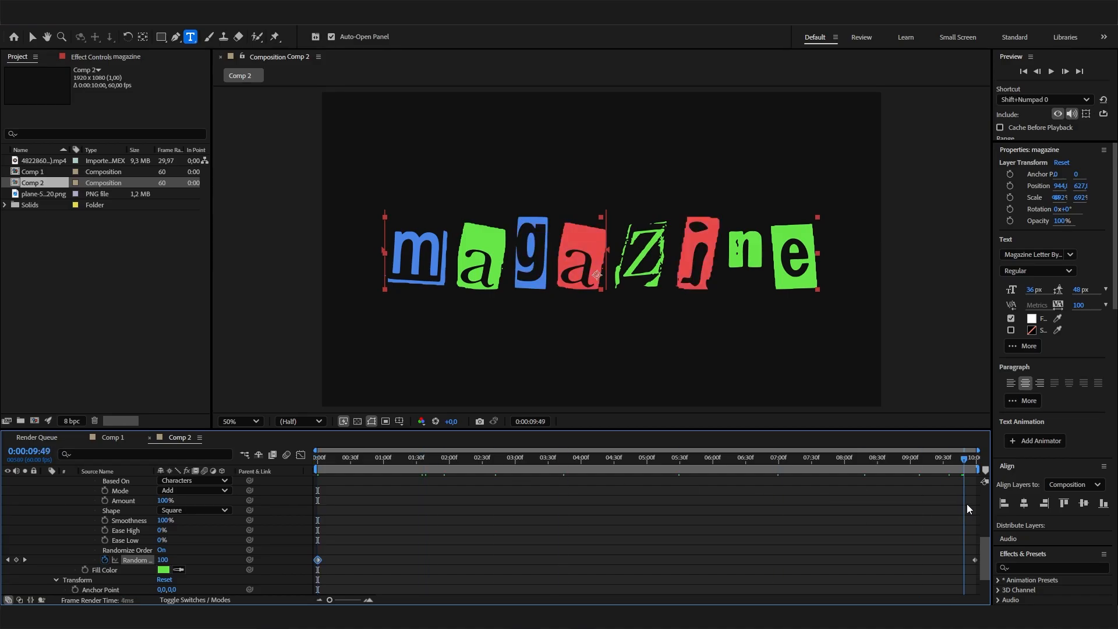
pyautogui.click(163, 560)
pyautogui.write('150')
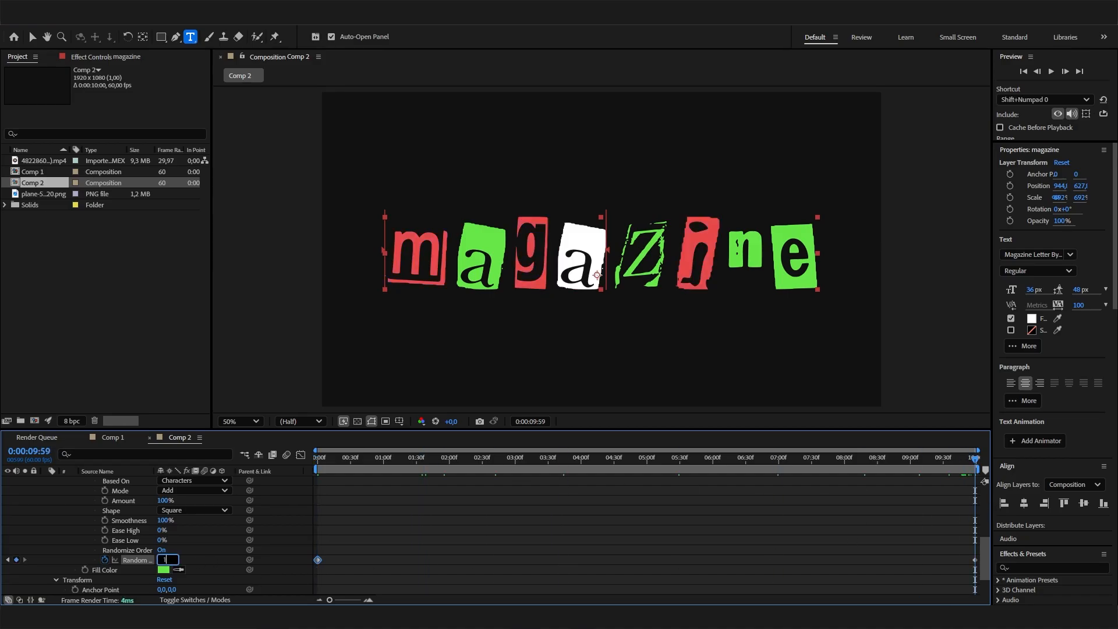
pyautogui.press('Return')
pyautogui.press('space')
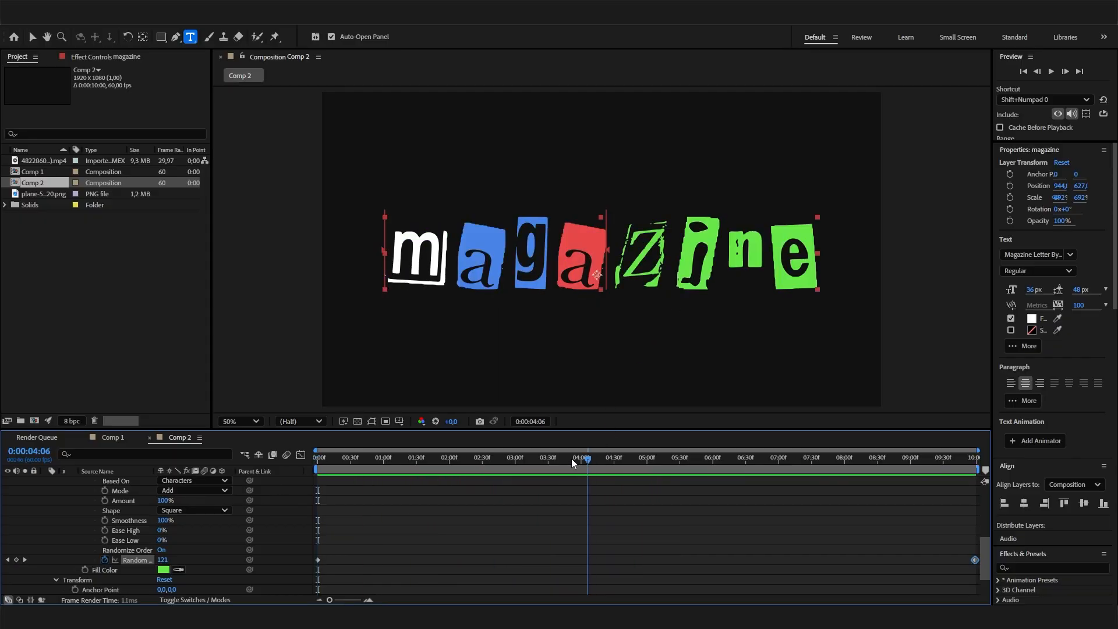
pyautogui.click(544, 458)
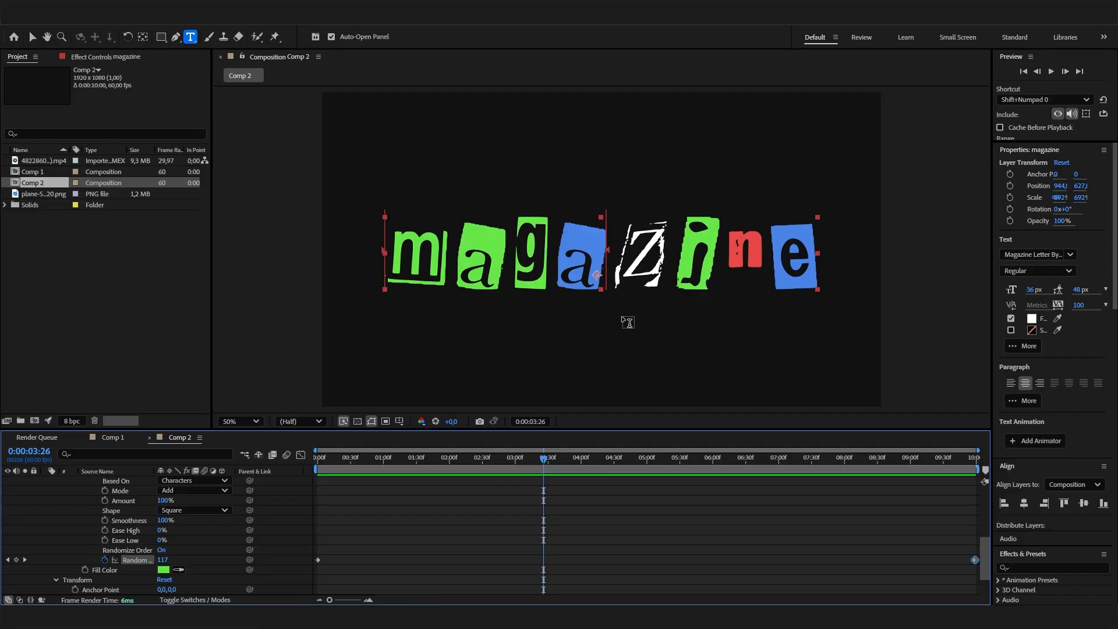
# - Try setting the End of Animator 3's range selector to 70% near 0:00:03:30, and undo it
pyautogui.press('pagedown')
pyautogui.press('pagedown')
pyautogui.press('pagedown')
pyautogui.press('pagedown')
pyautogui.scroll(3, 200, 543)
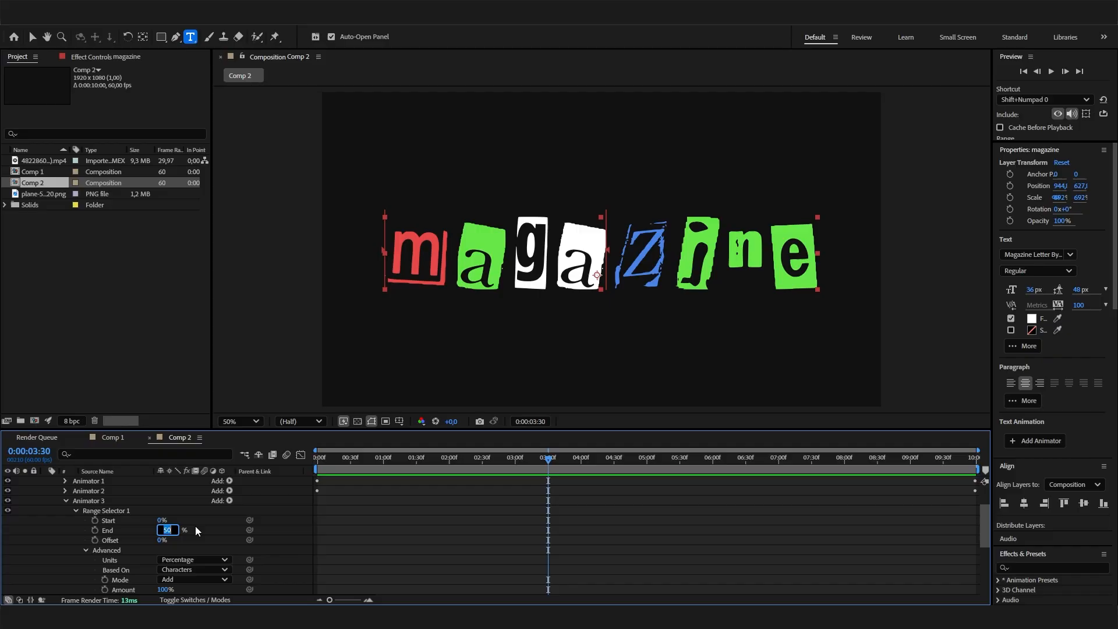
pyautogui.write('70')
pyautogui.press('Return')
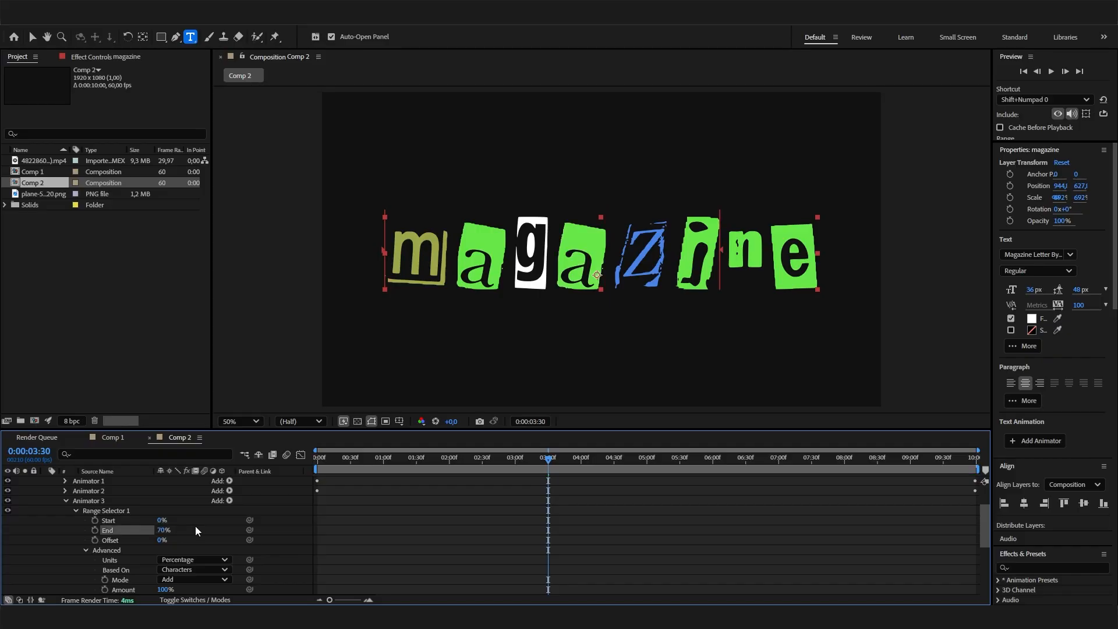
pyautogui.hotkey('ctrl', 'z')
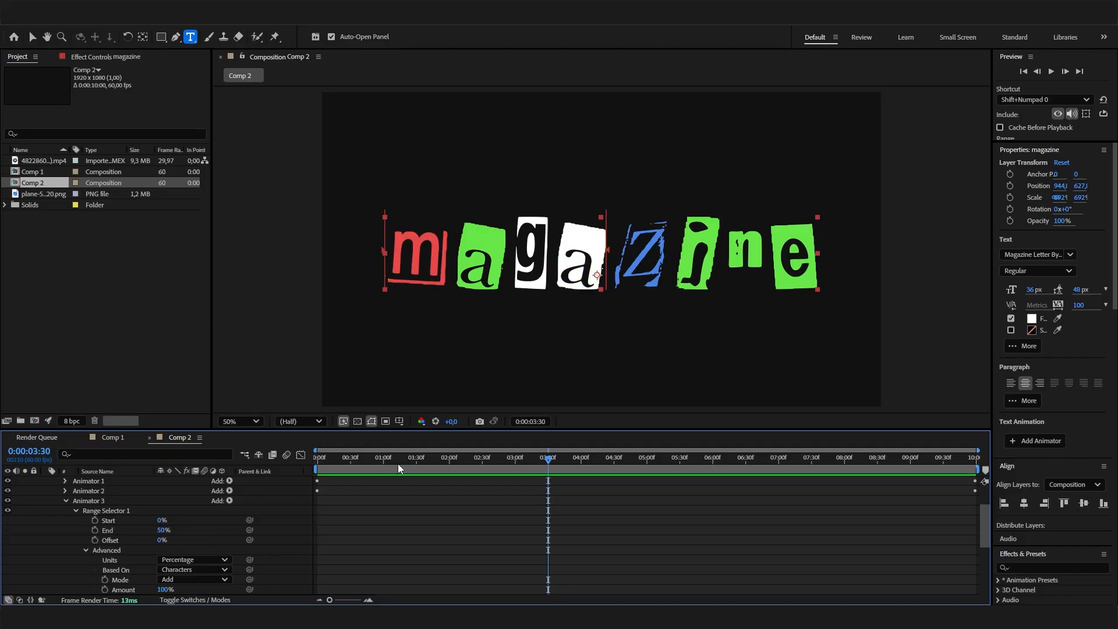
# - Preview the color animation from the start, collapse Animator 3's properties and deselect everything
pyautogui.press('space')
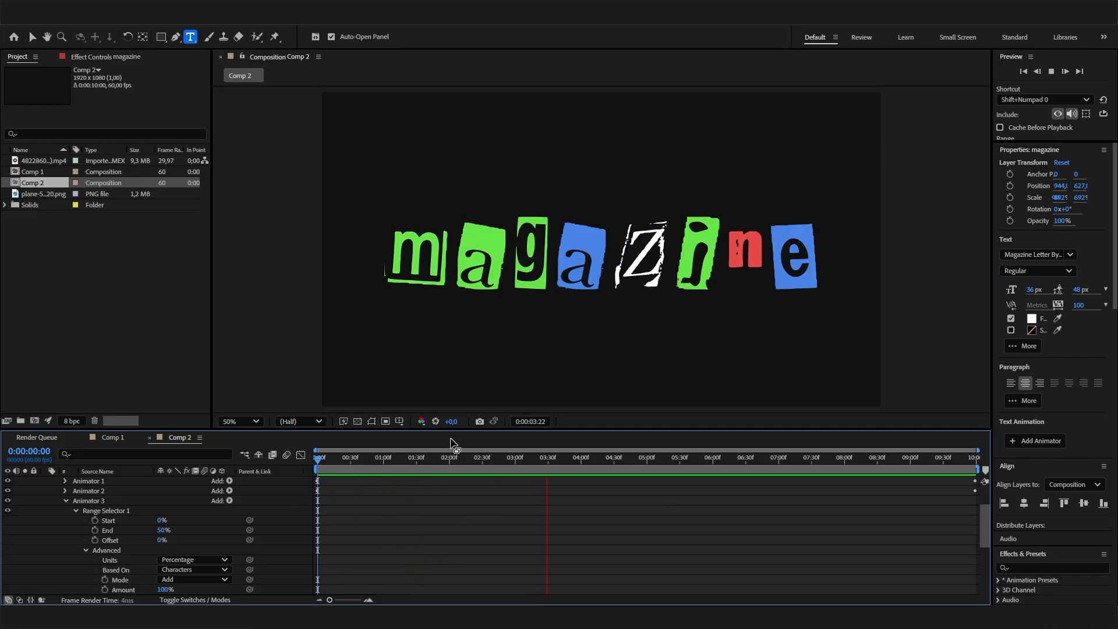
pyautogui.press('space')
pyautogui.scroll(2, 147, 543)
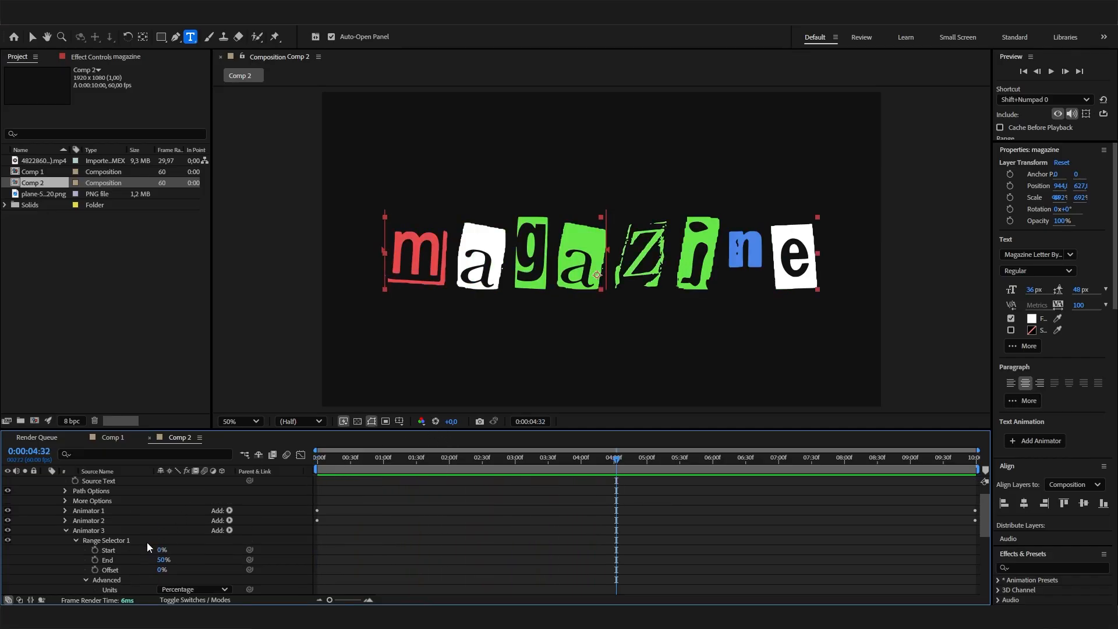
pyautogui.click(65, 530)
pyautogui.scroll(1, 194, 536)
pyautogui.hotkey('ctrl', 'shift', 'a')
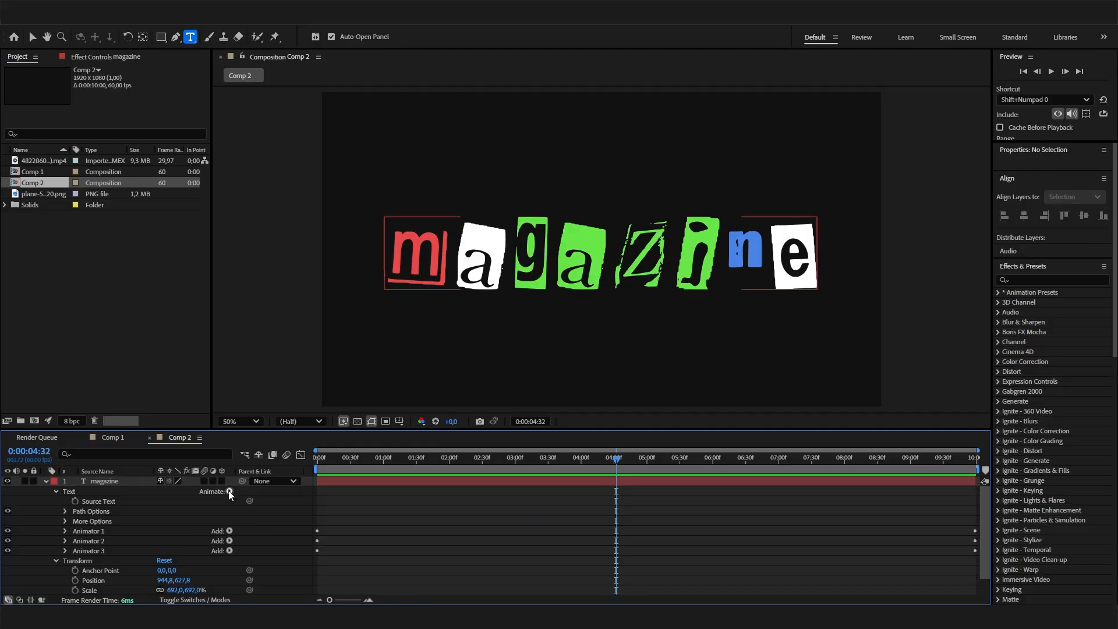
# - Examine how the magazine letters animate around the 4-second mark in Comp 1, and return to Comp 2
pyautogui.click(137, 438)
pyautogui.moveTo(551, 461); pyautogui.dragTo(590, 461)
pyautogui.press('/')
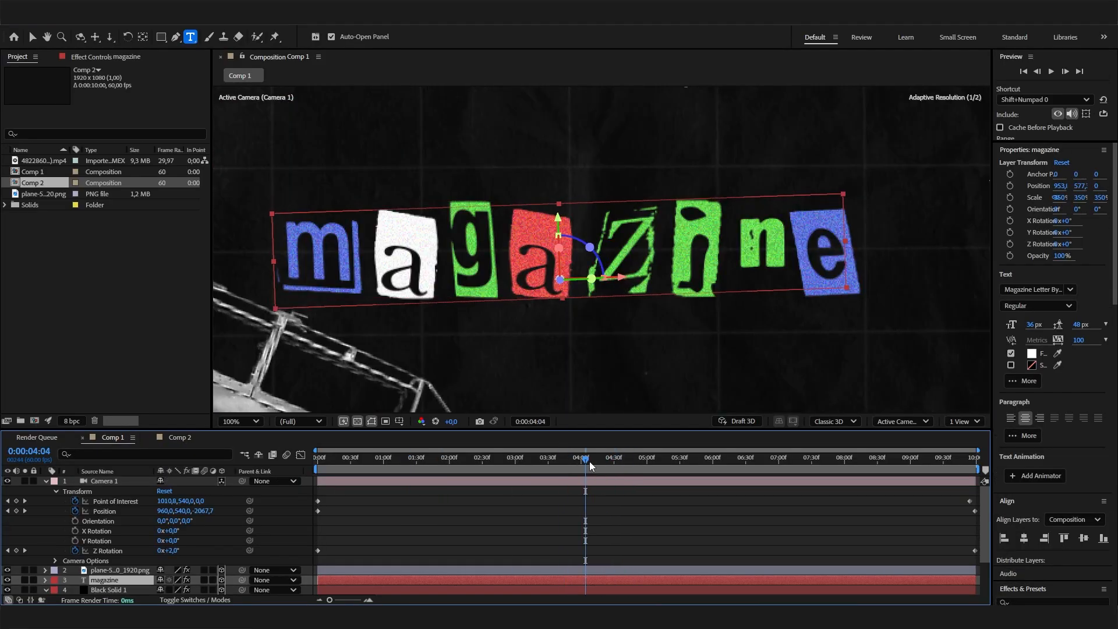
pyautogui.click(179, 438)
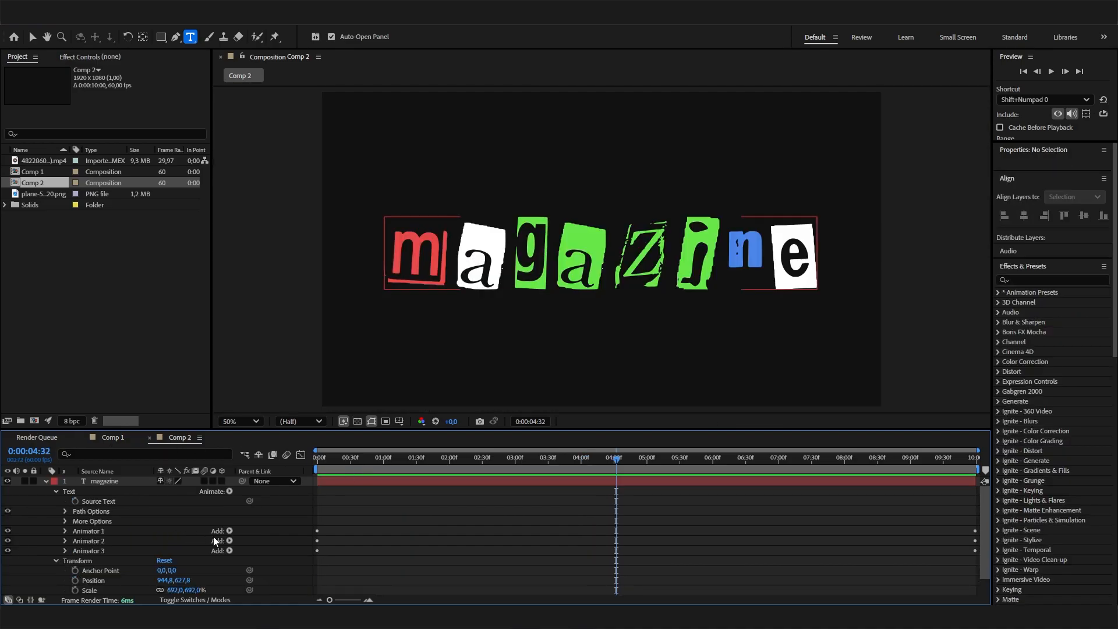
# - Add a Skew animator to the magazine text layer and set its Skew to 6
pyautogui.click(229, 491)
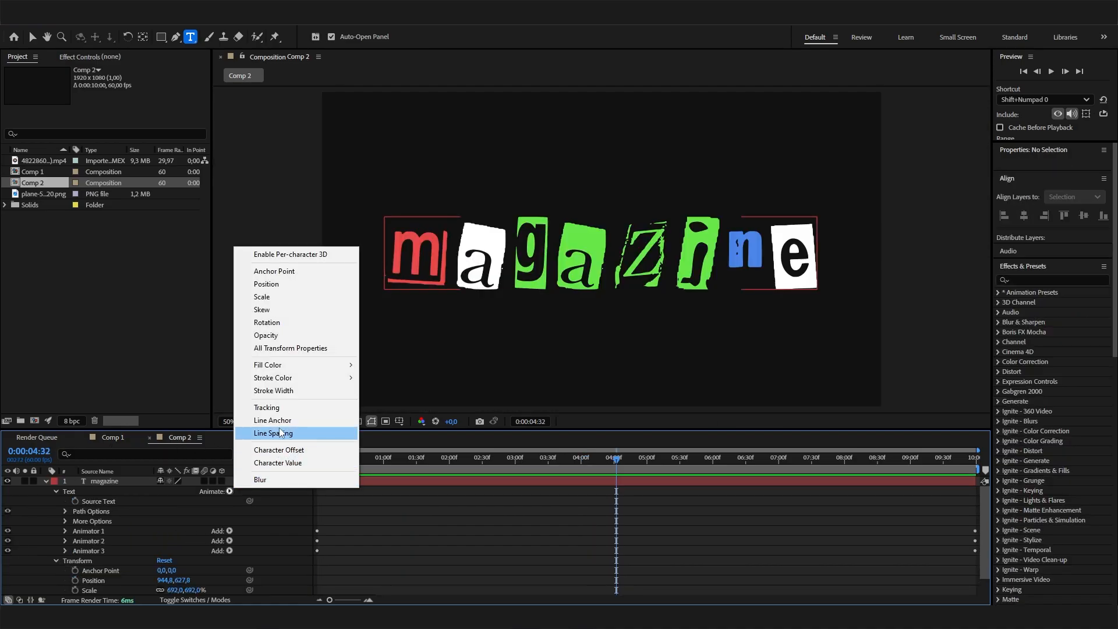
pyautogui.click(295, 313)
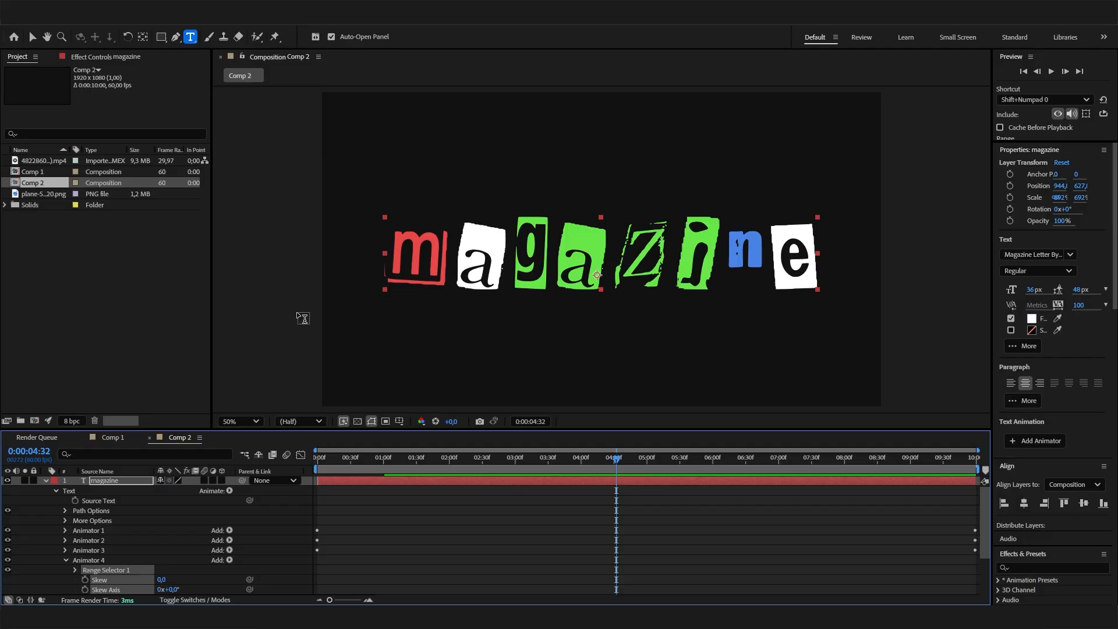
pyautogui.scroll(-1, 150, 532)
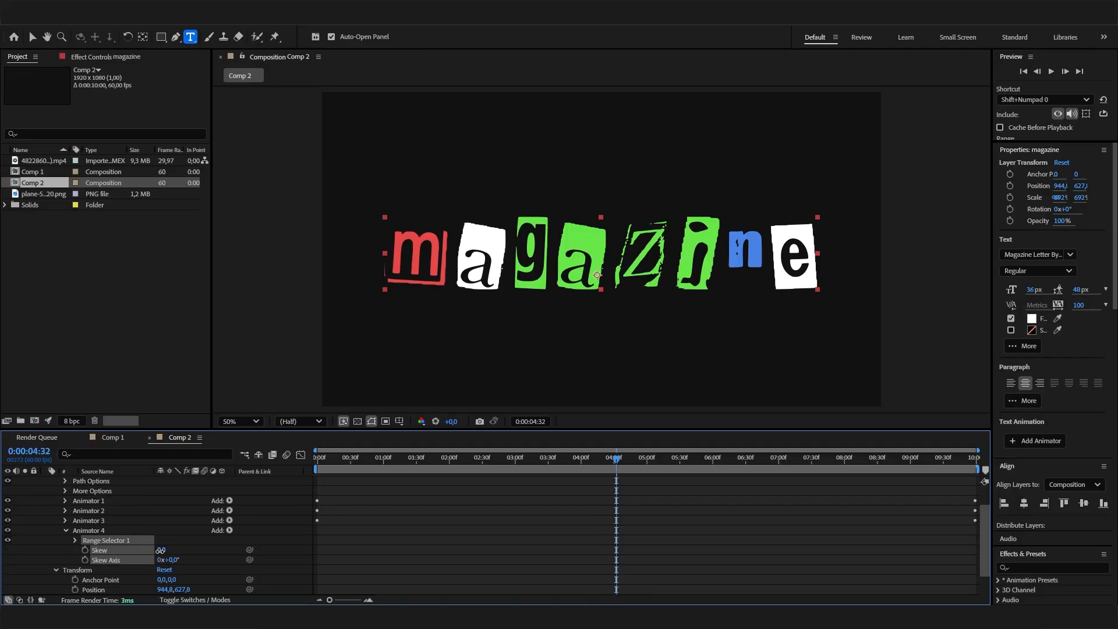
pyautogui.moveTo(161, 549)
pyautogui.mouseDown()
pyautogui.moveTo(188, 553)
pyautogui.moveTo(161, 551)
pyautogui.mouseUp()
pyautogui.click(194, 563)
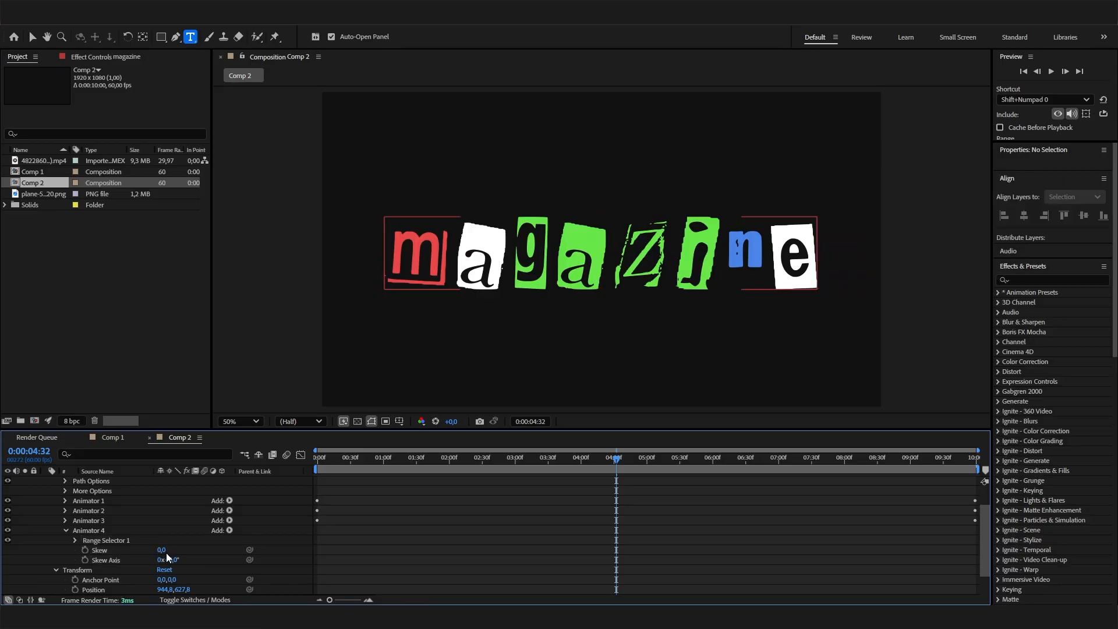
pyautogui.click(166, 551)
pyautogui.write('6')
pyautogui.press('Return')
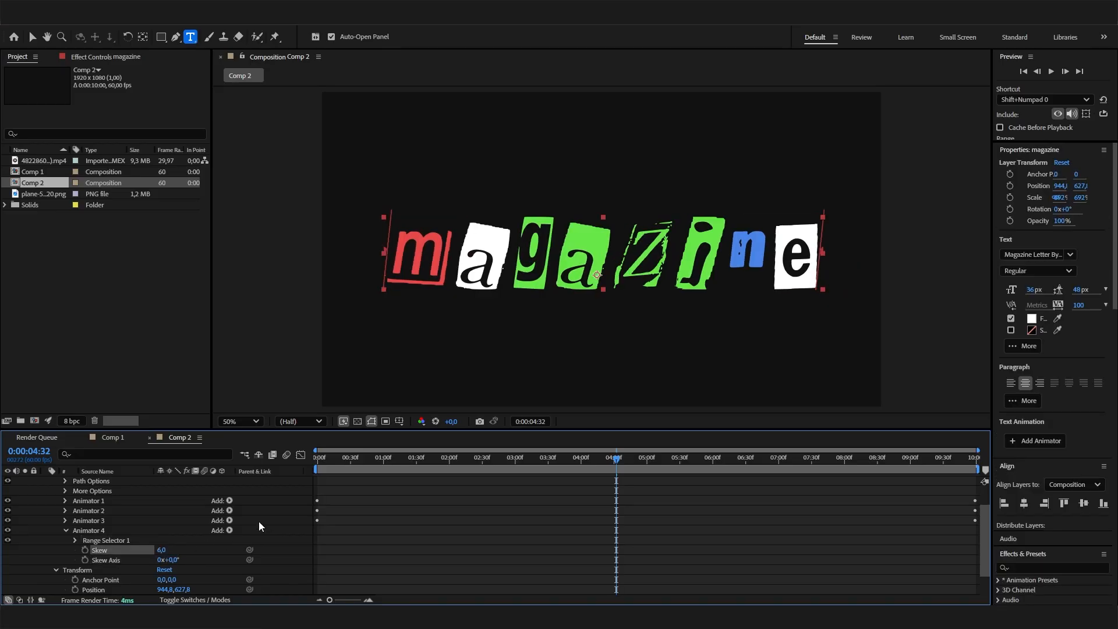
# - Set the End of Animator 4's range selector to 50% and scrub the timeline to check the skewed letters
pyautogui.click(76, 540)
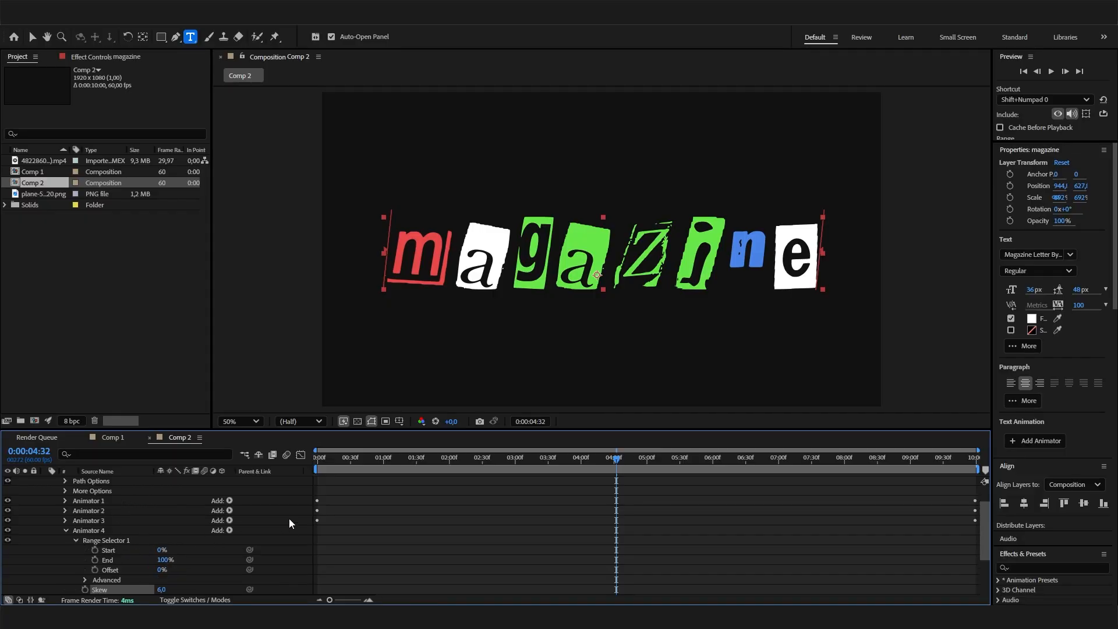
pyautogui.click(165, 559)
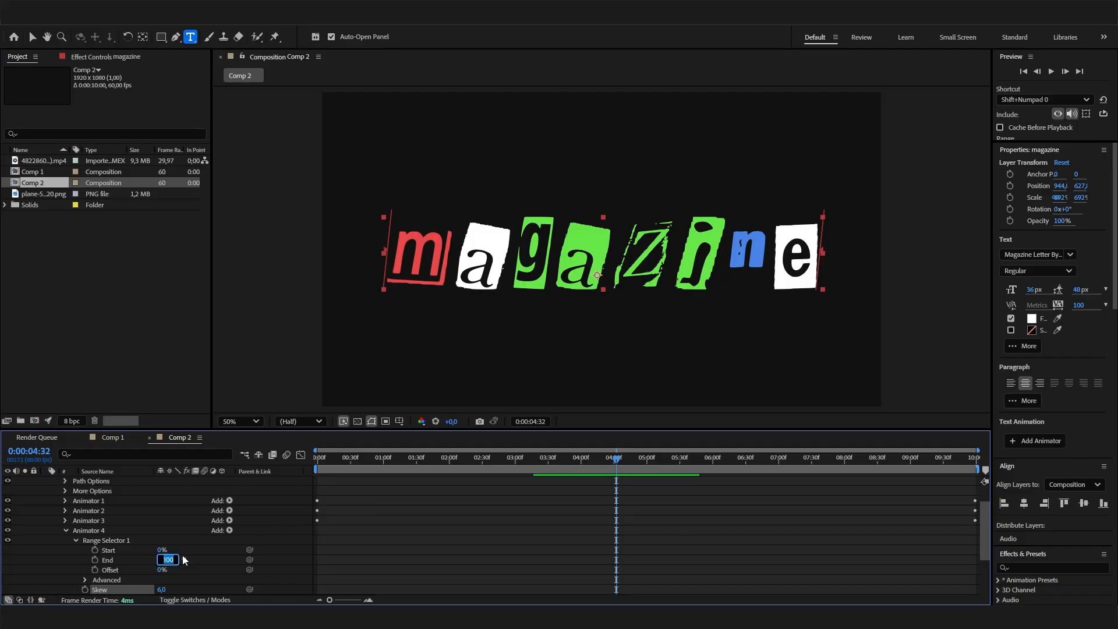
pyautogui.write('50')
pyautogui.press('Return')
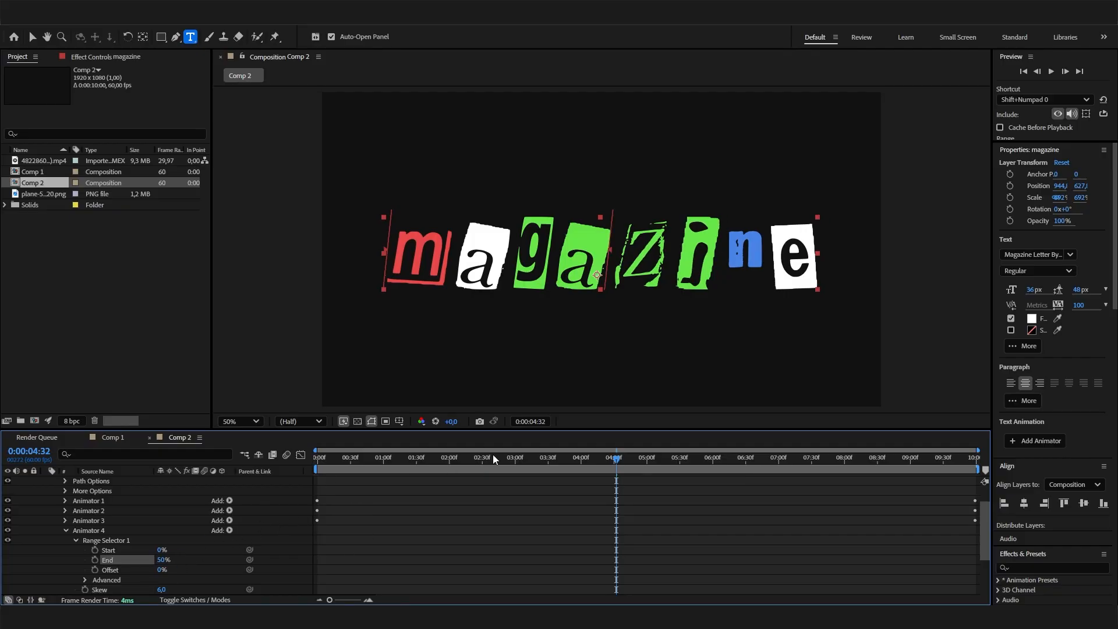
pyautogui.moveTo(460, 470); pyautogui.dragTo(529, 471)
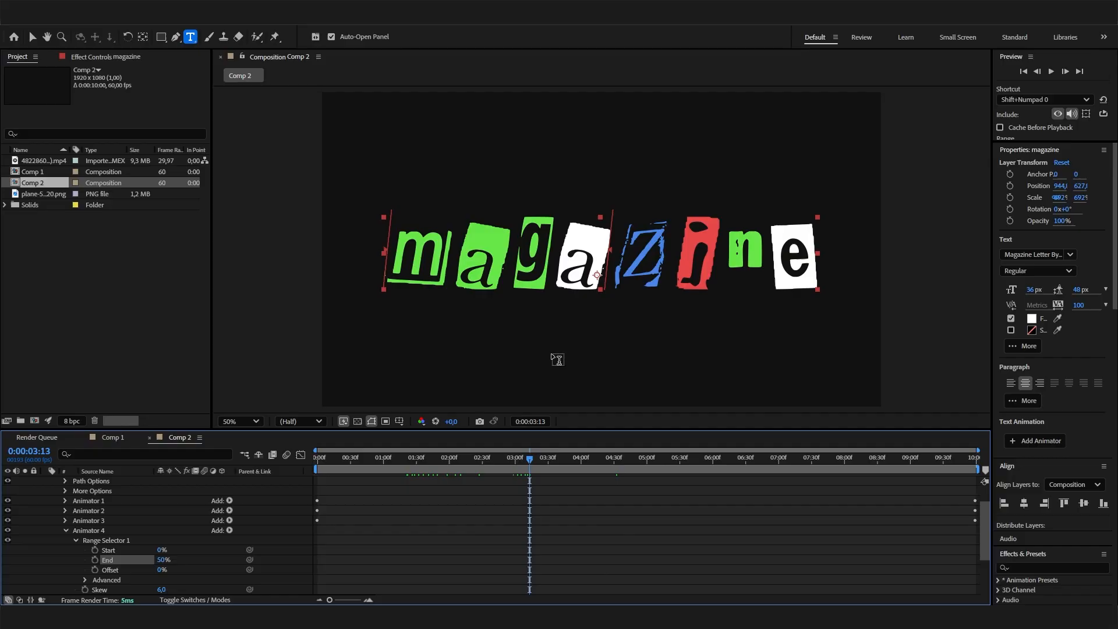
# - Turn on Randomize Order for Animator 4 and keyframe its Random Seed at 0 at the composition start
pyautogui.click(84, 580)
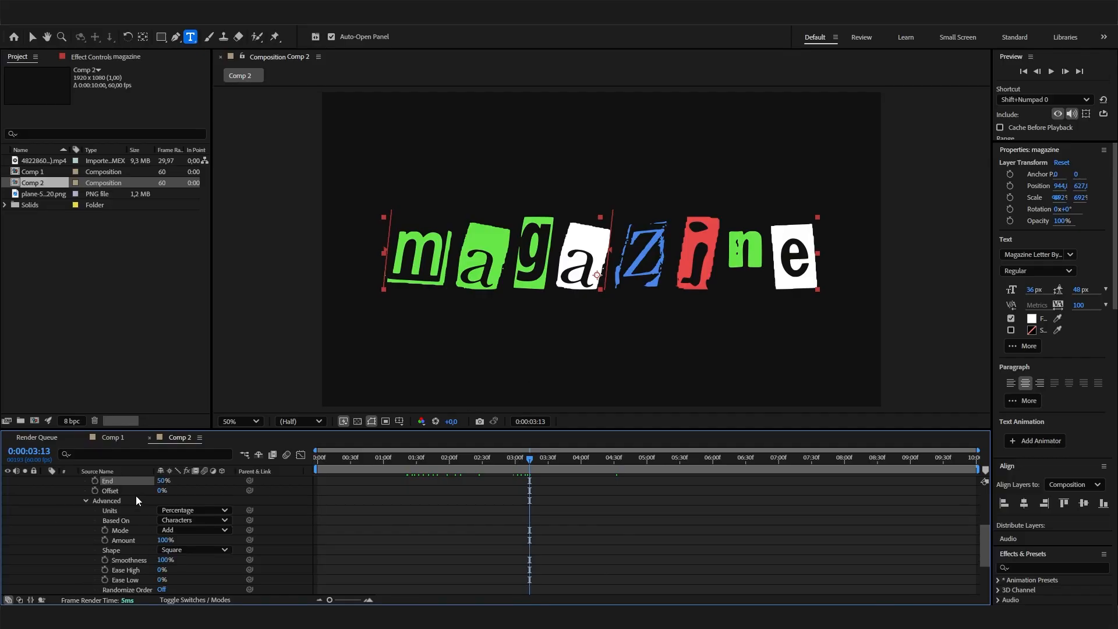
pyautogui.scroll(-1, 145, 530)
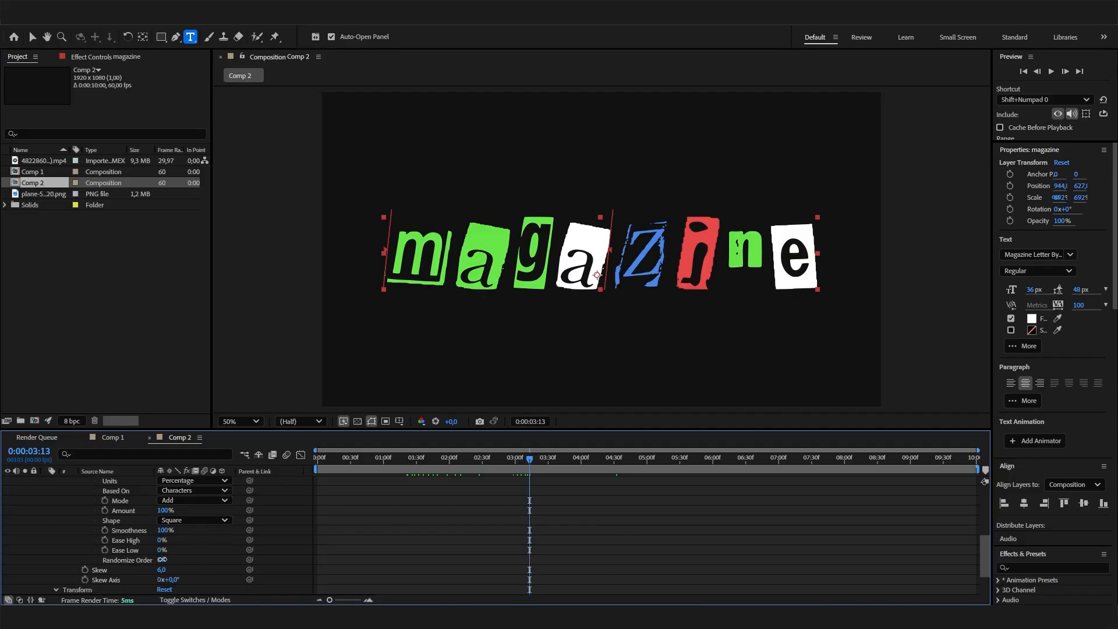
pyautogui.click(162, 559)
pyautogui.click(319, 458)
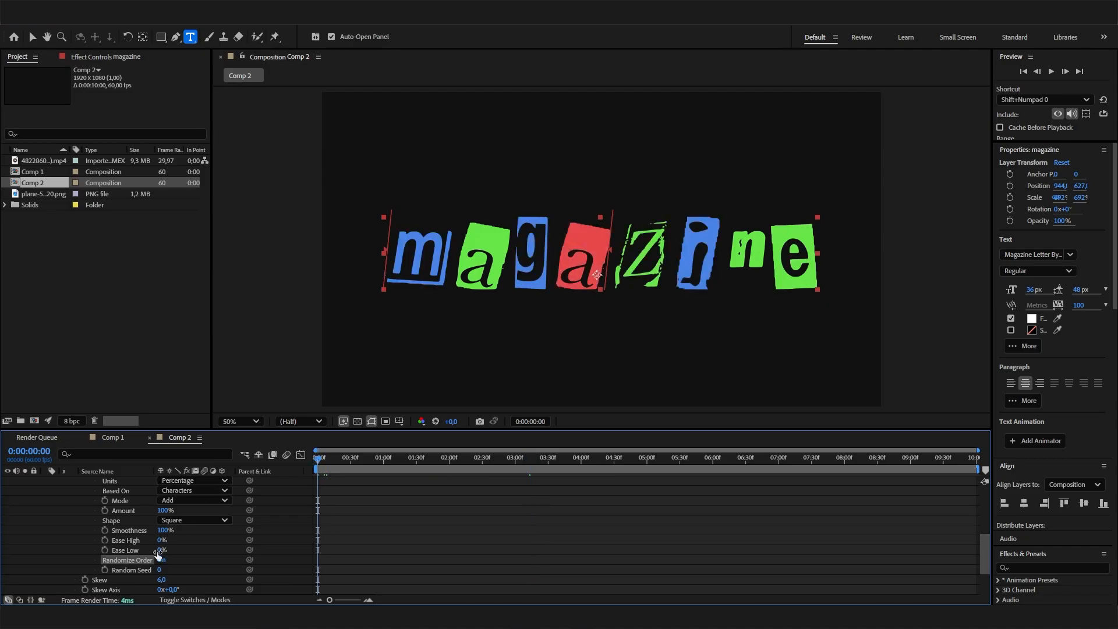
pyautogui.click(105, 570)
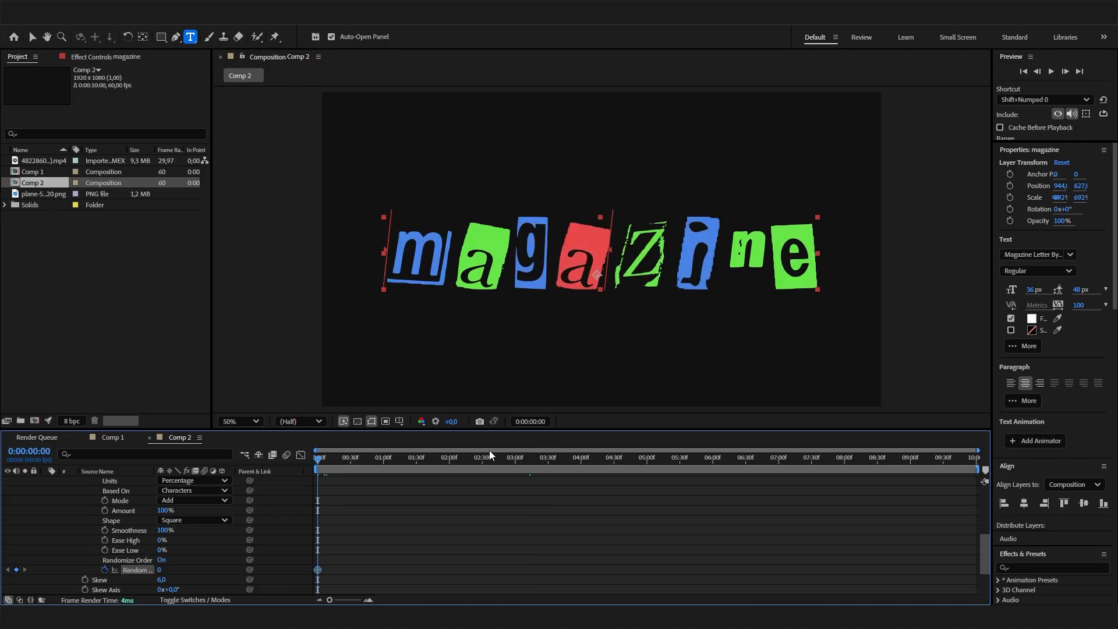
# - Try setting Animator 4's Random Seed to 100 at 0:00:09:59, and preview the skew animation
pyautogui.moveTo(489, 450); pyautogui.dragTo(1068, 474)
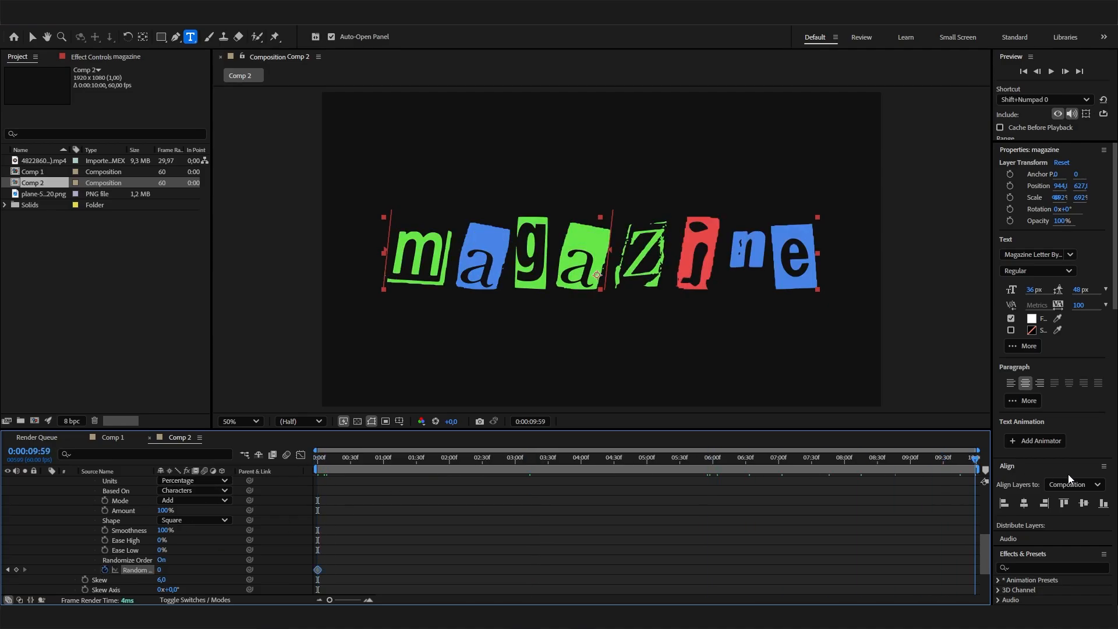
pyautogui.click(160, 569)
pyautogui.write('100')
pyautogui.press('Return')
pyautogui.moveTo(442, 462); pyautogui.dragTo(268, 478)
pyautogui.press('space')
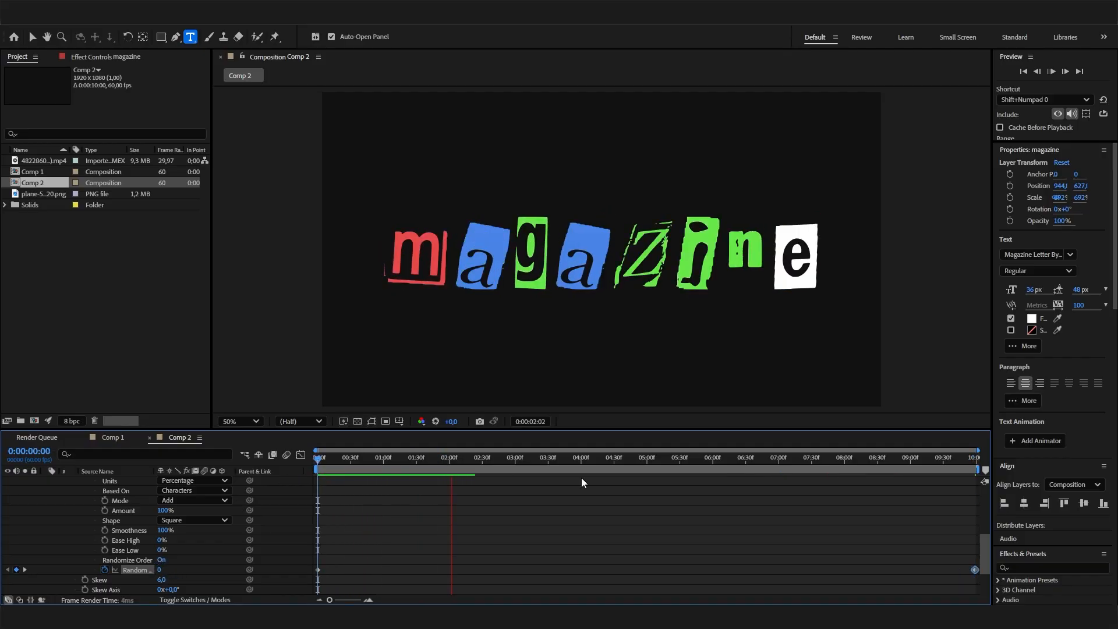
pyautogui.press('space')
# - Set Animator 4's Random Seed keyframe at 0:00:09:59 to 5, preview the skew animation and return to Comp 1
pyautogui.press('End')
pyautogui.click(160, 569)
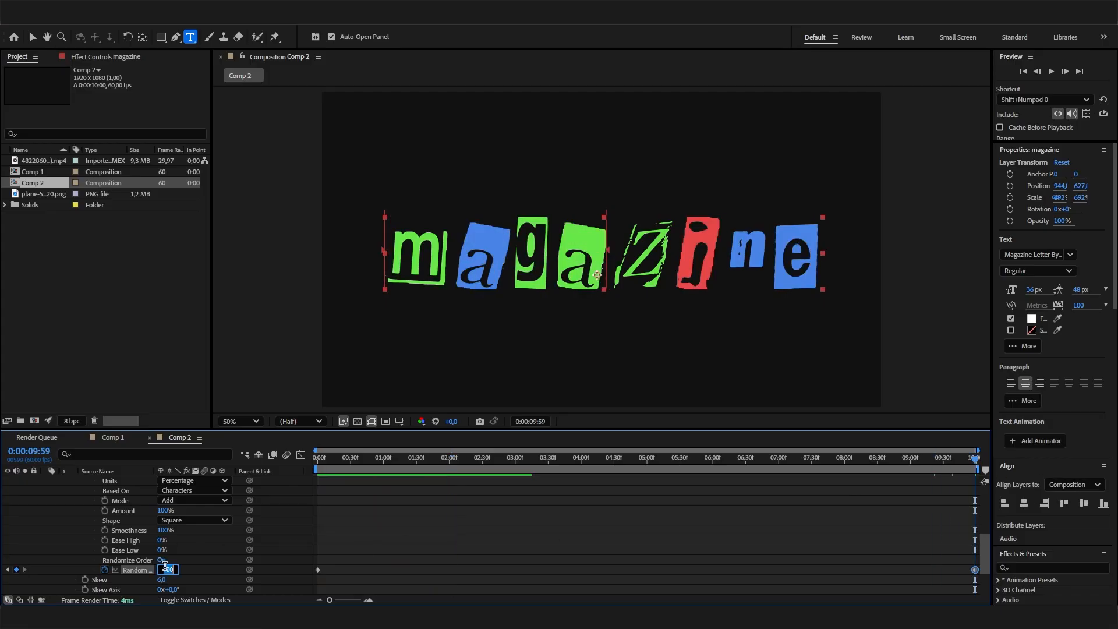
pyautogui.write('5')
pyautogui.press('Return')
pyautogui.press('space')
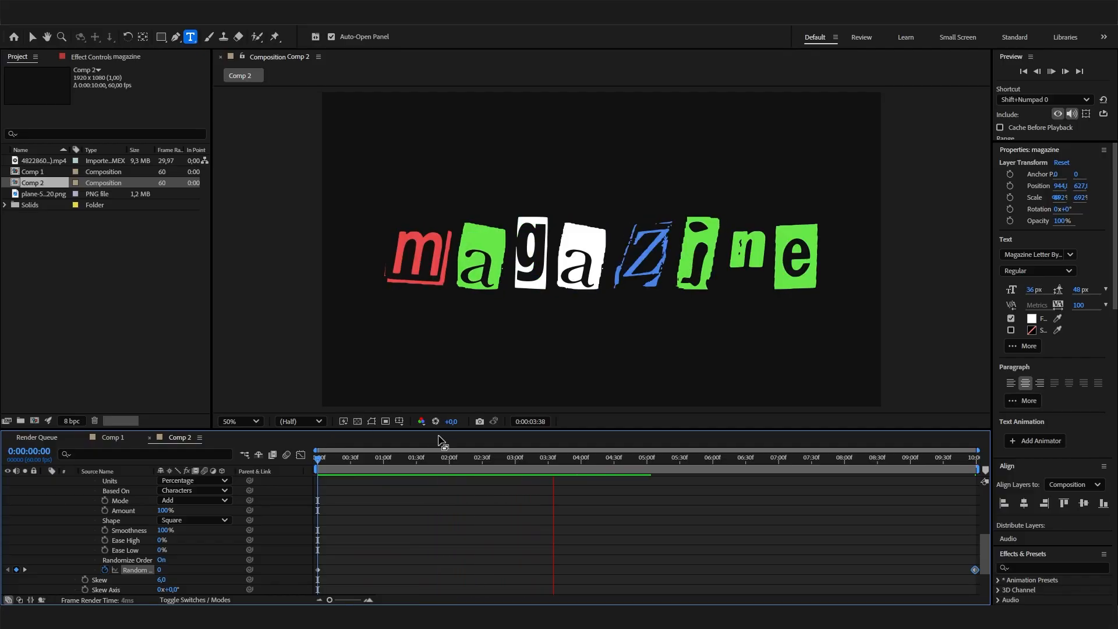
pyautogui.press('space')
pyautogui.click(113, 437)
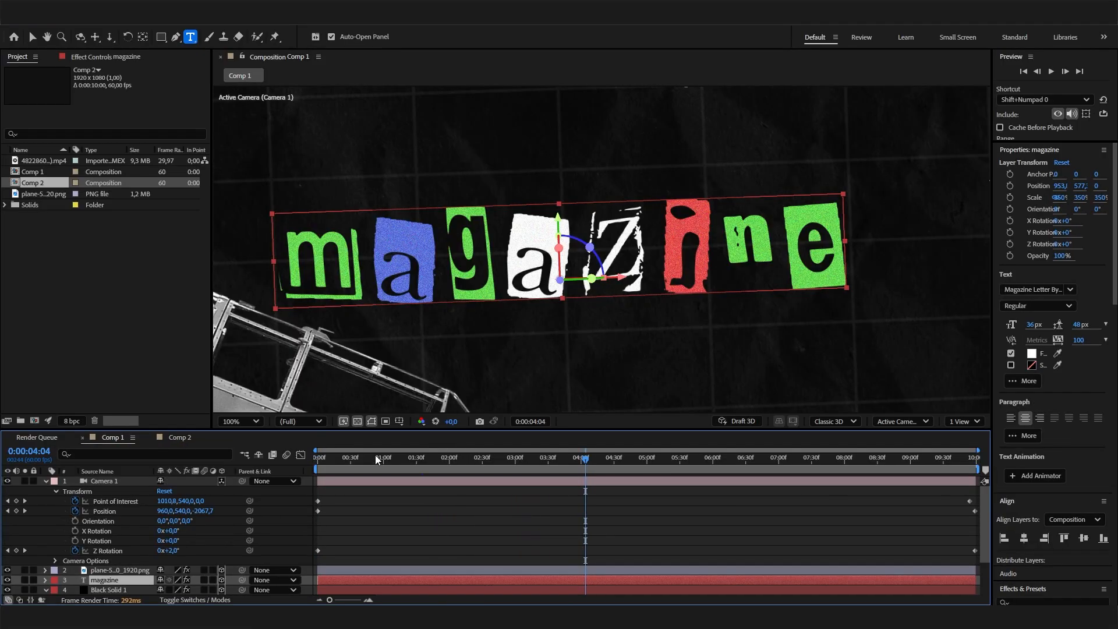
# - Check the reference text around 0:00:01:20 in Comp 1, then apply the Noise & Grain Noise effect to Comp 2's magazine layer
pyautogui.click(405, 457)
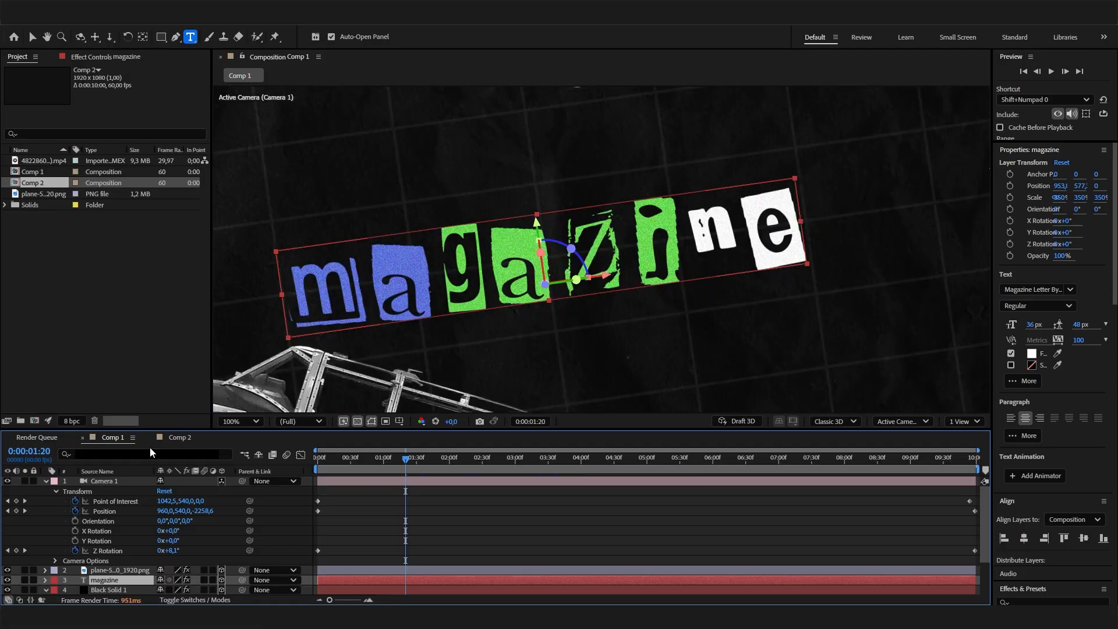
pyautogui.click(174, 438)
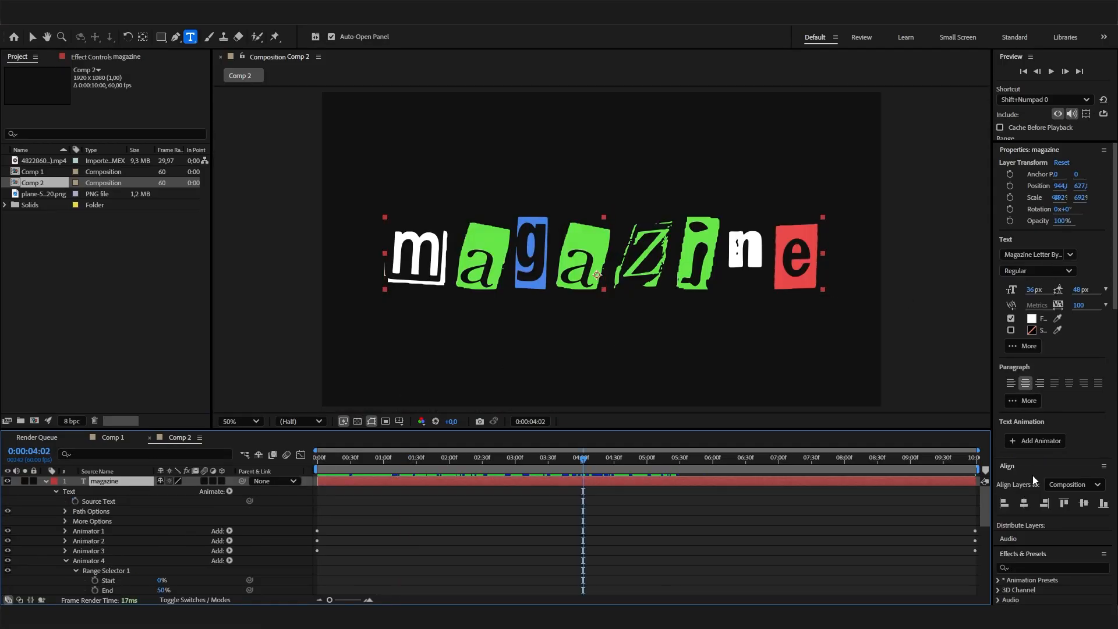
pyautogui.click(1034, 568)
pyautogui.write('nois')
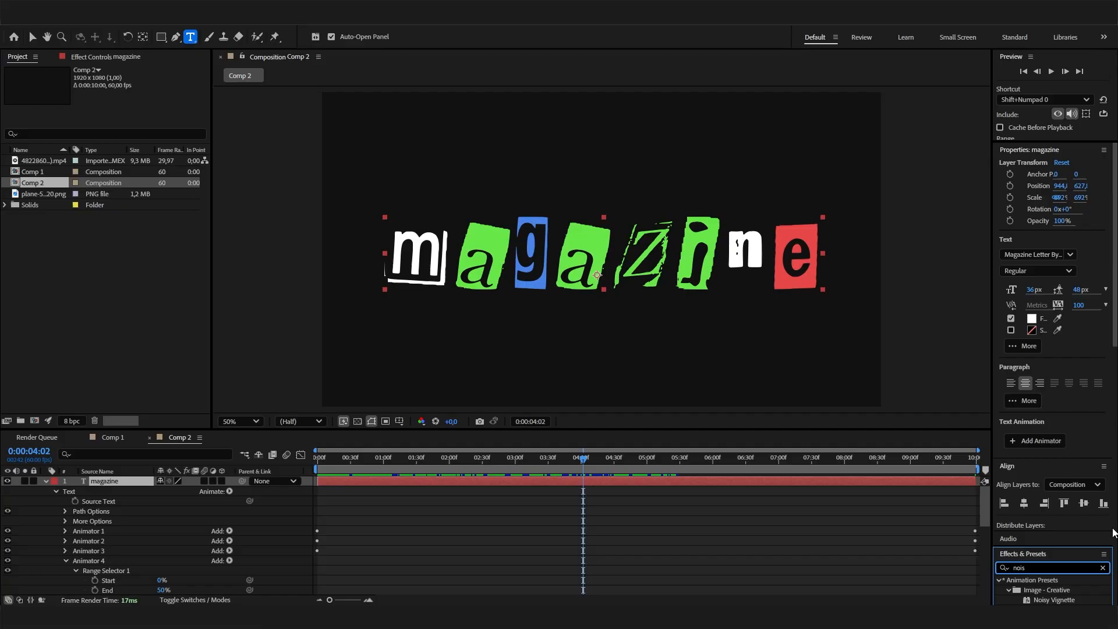
pyautogui.scroll(-3, 1072, 555)
pyautogui.scroll(-3, 1075, 547)
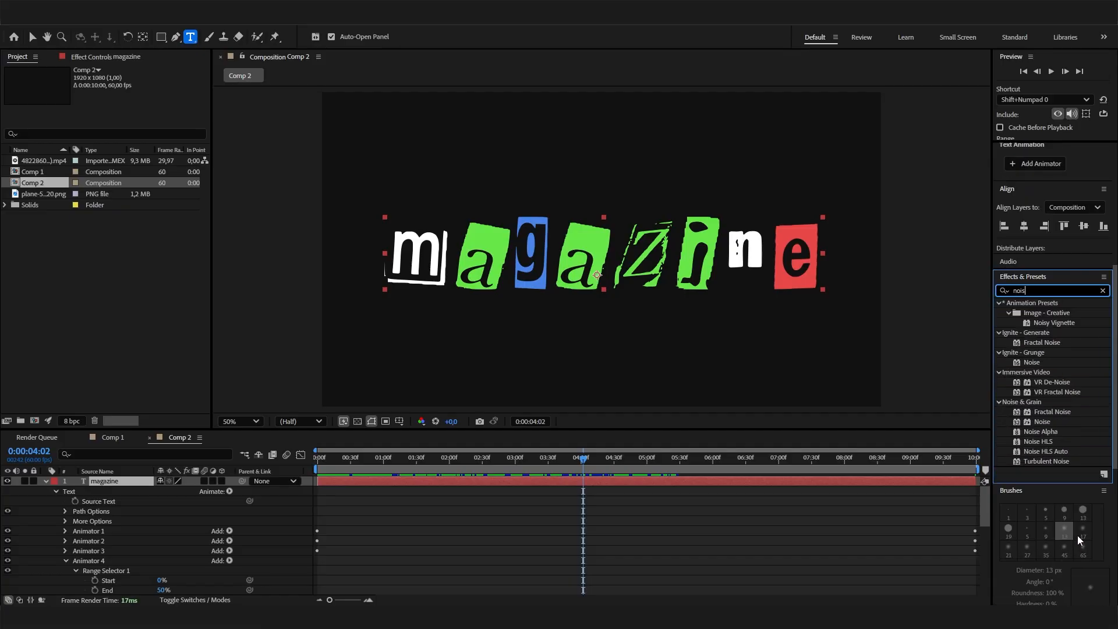
pyautogui.doubleClick(1042, 423)
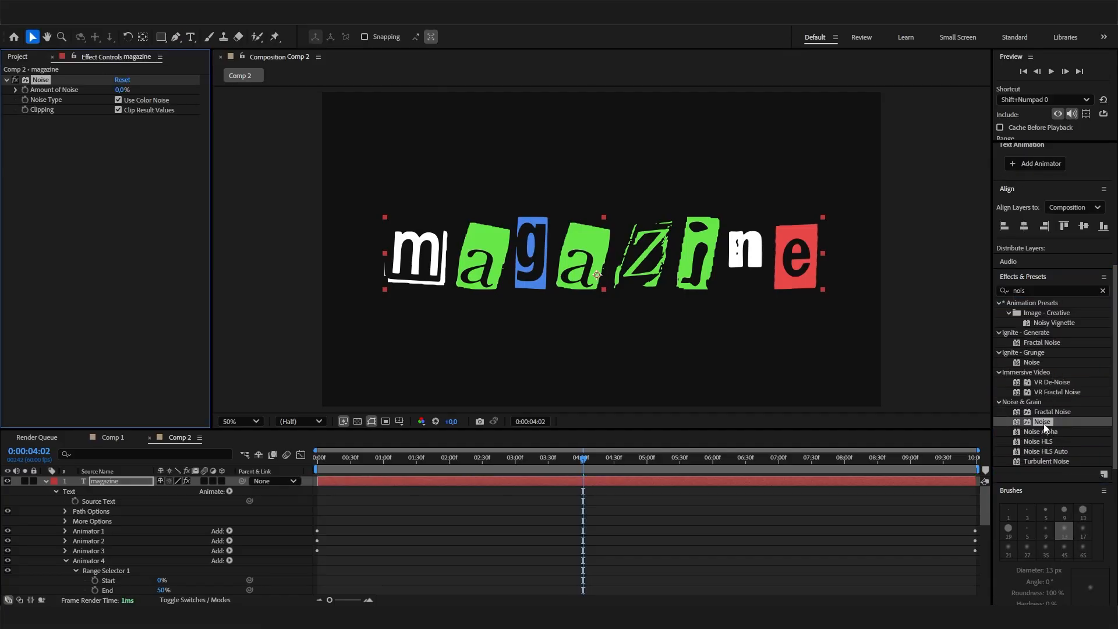
# - Set the Noise effect's Amount of Noise to 15% and preview the textured letter animation up close and in full frame
pyautogui.moveTo(119, 91); pyautogui.dragTo(550, 256)
pyautogui.click(123, 89)
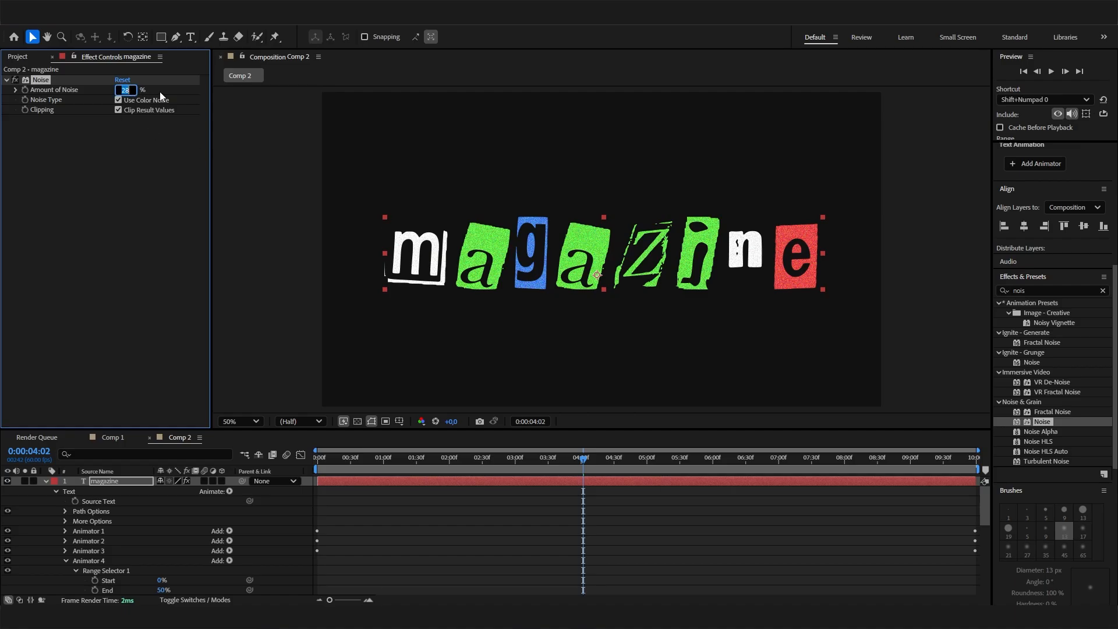
pyautogui.write('15')
pyautogui.press('Return')
pyautogui.press('/')
pyautogui.press('space')
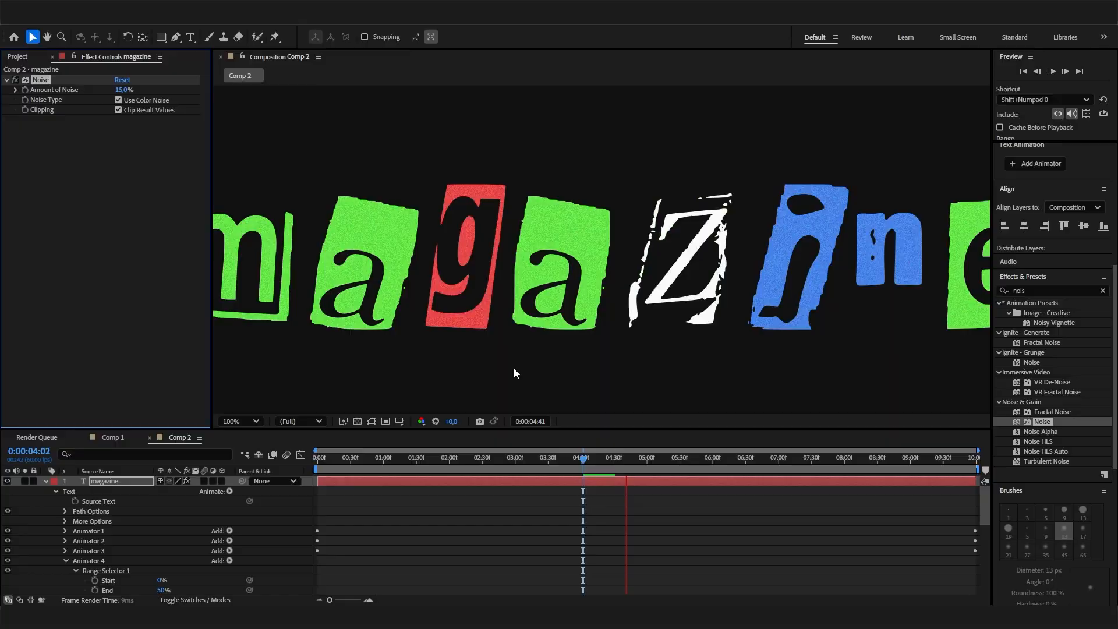
pyautogui.press(',')
pyautogui.press('space')
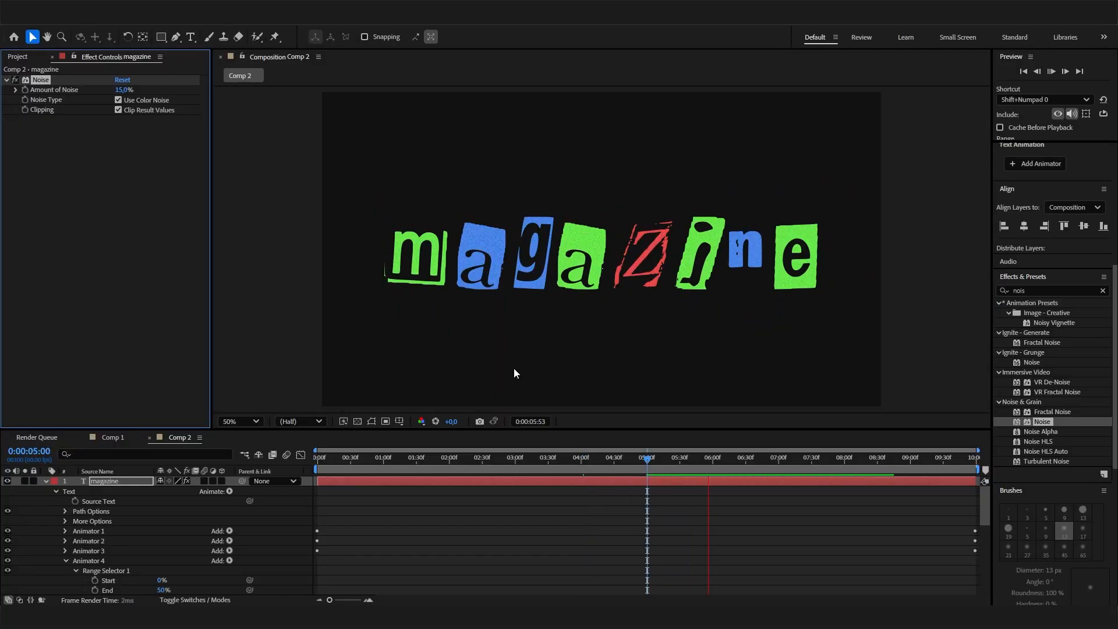